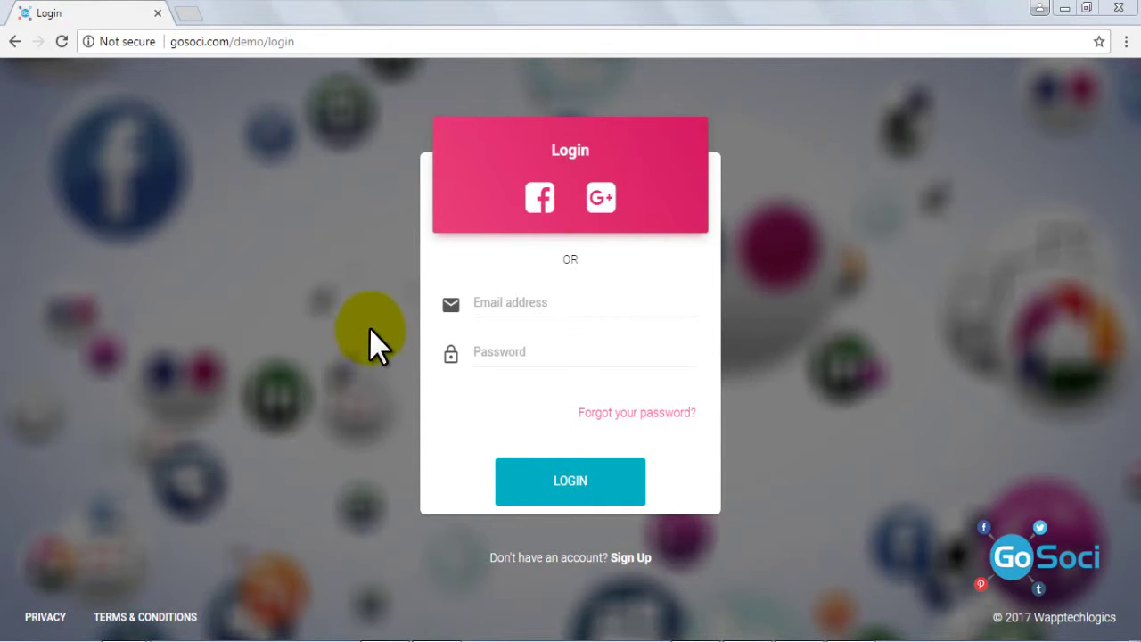
Sign in to GoSoci with the Google account and its password.
click(604, 207)
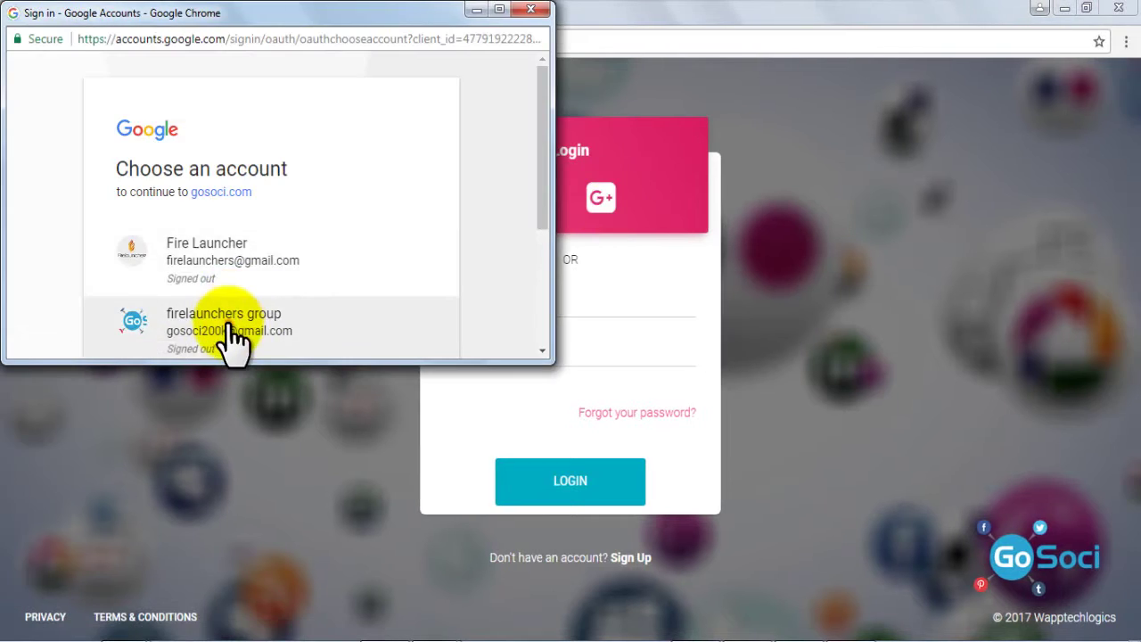
click(230, 327)
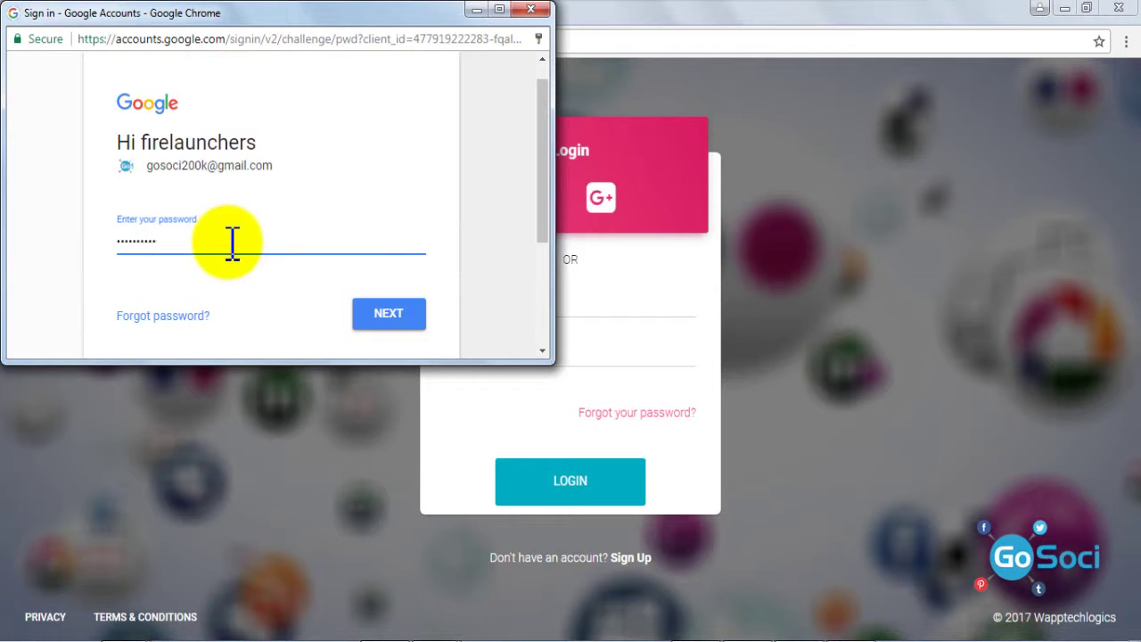
key(Return)
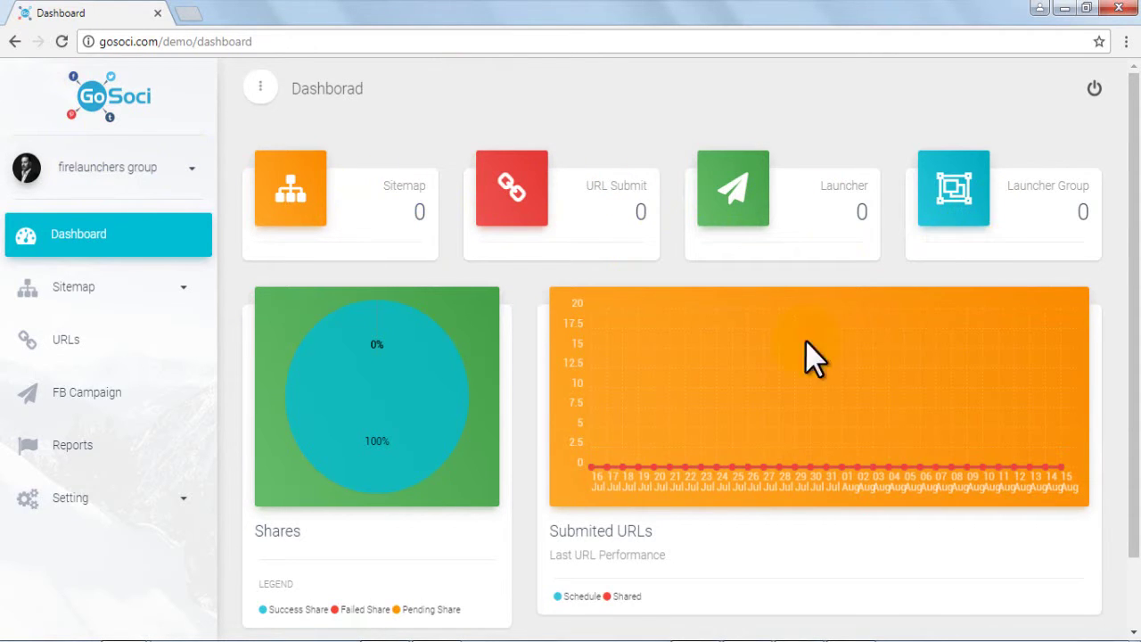
drag(1132, 239, 1121, 349)
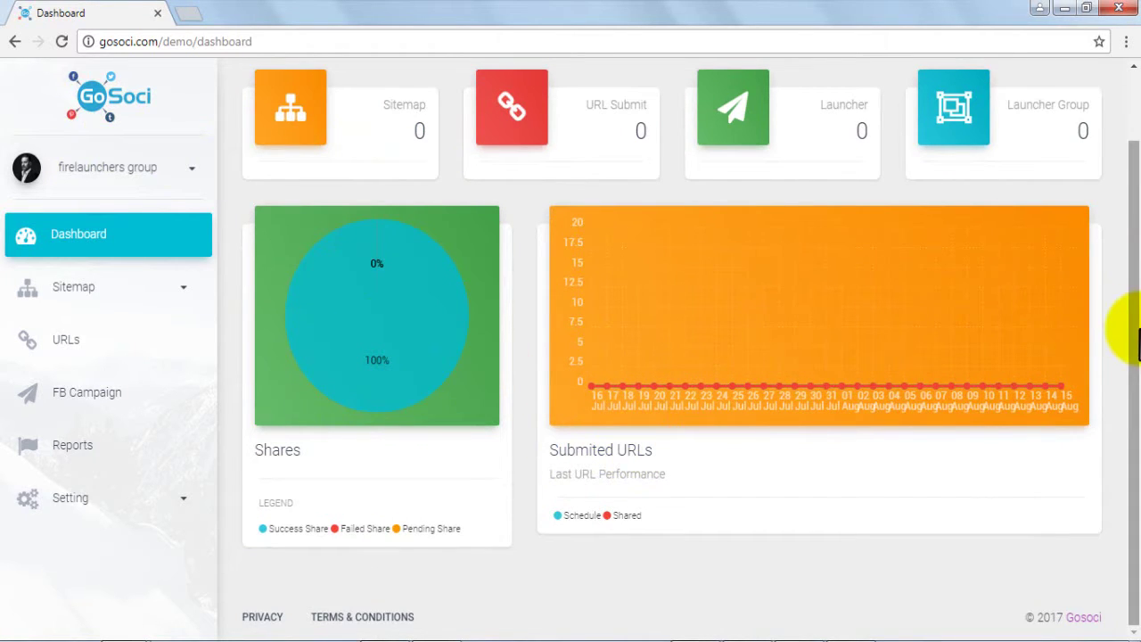
drag(1135, 343, 1120, 255)
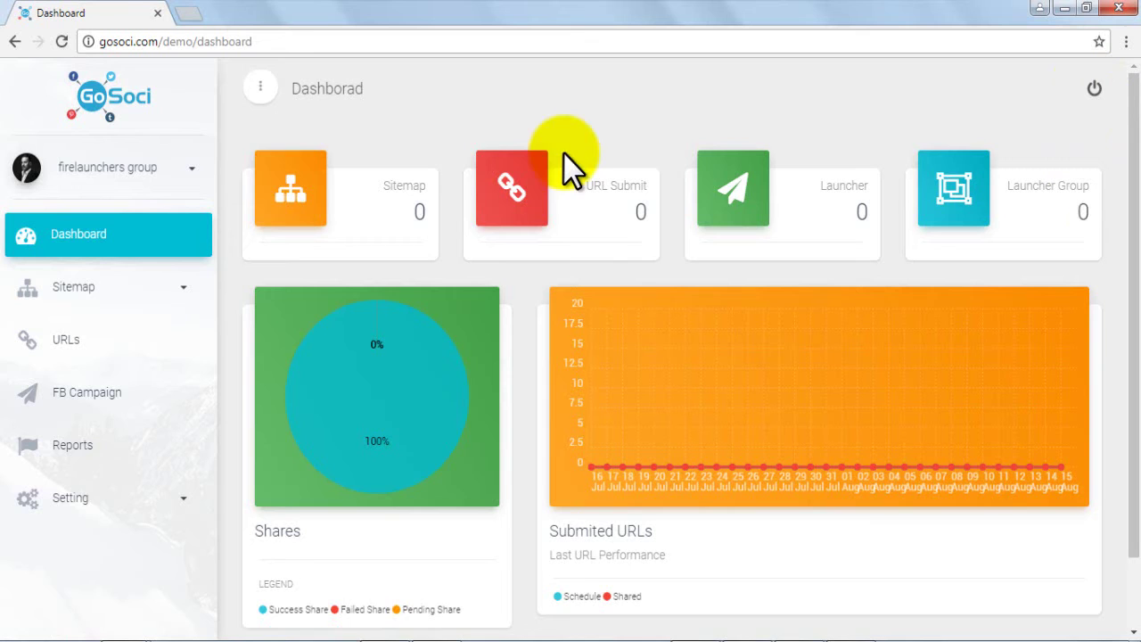
click(193, 175)
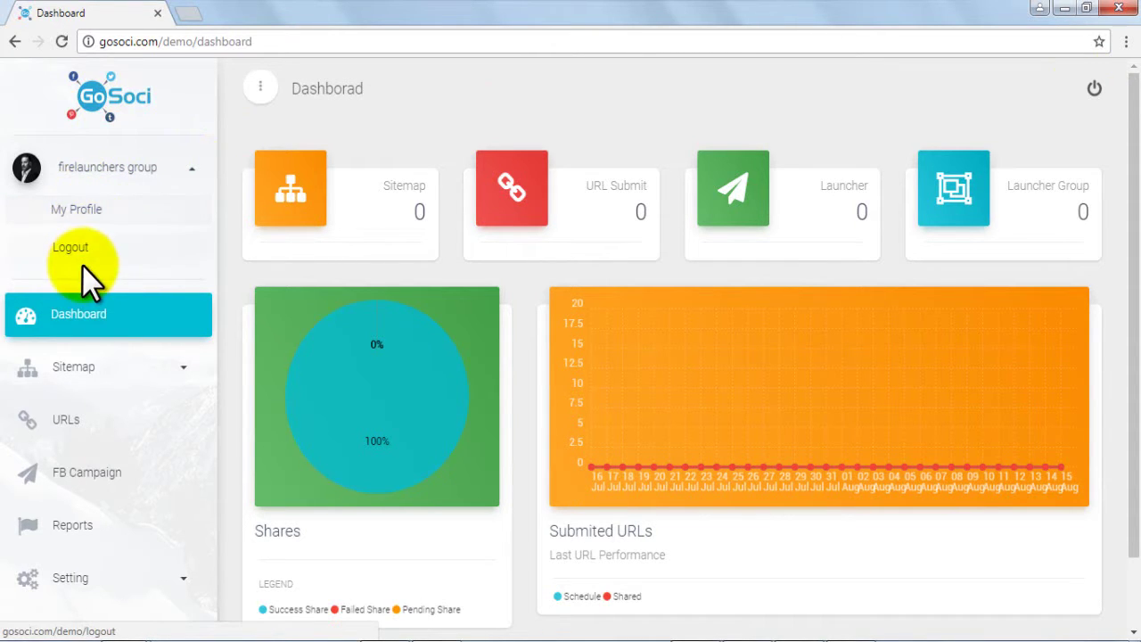
click(192, 168)
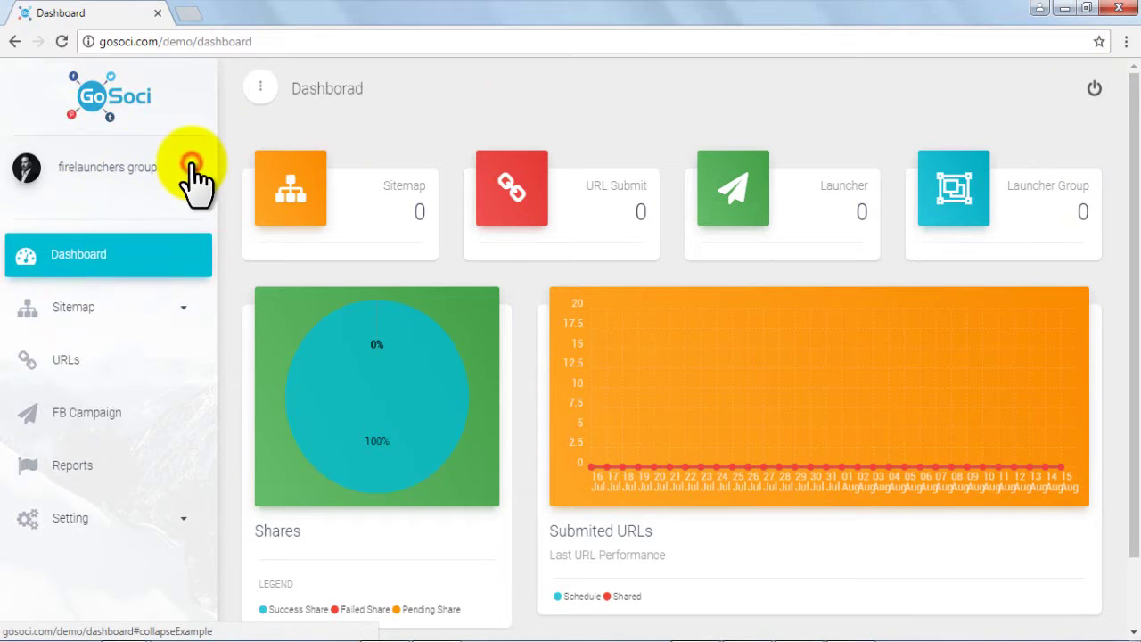
click(100, 288)
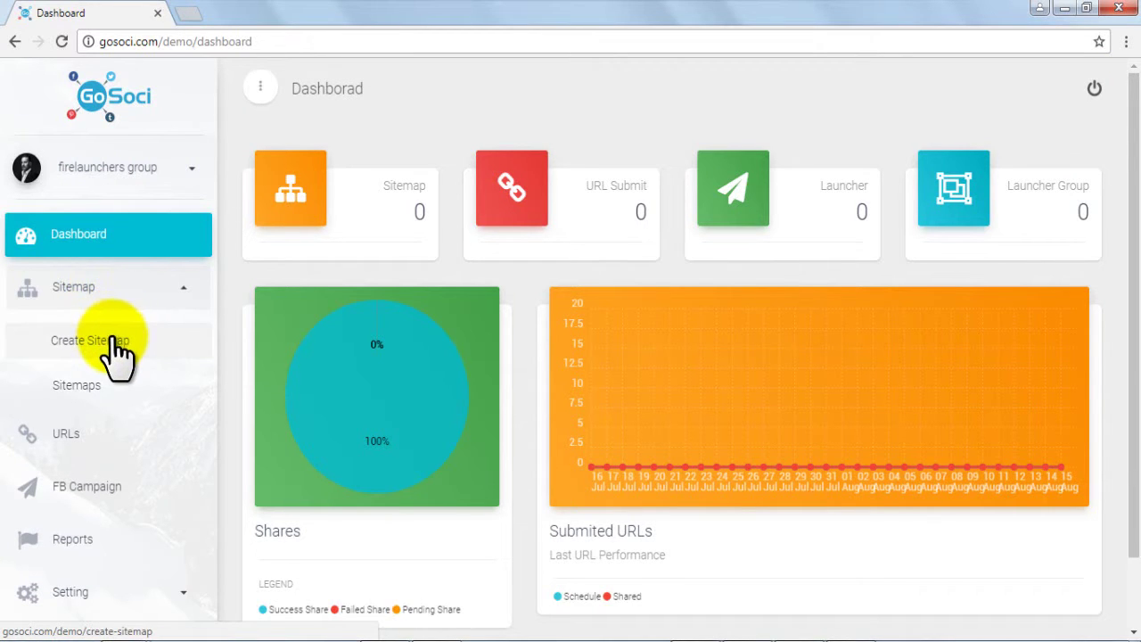
click(114, 345)
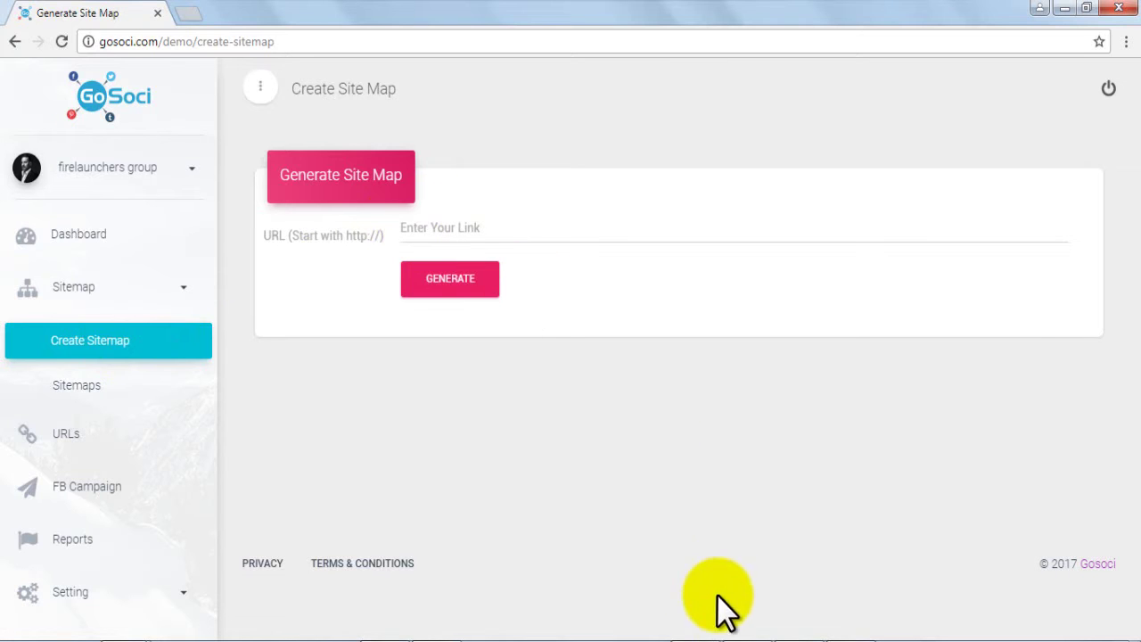
click(522, 227)
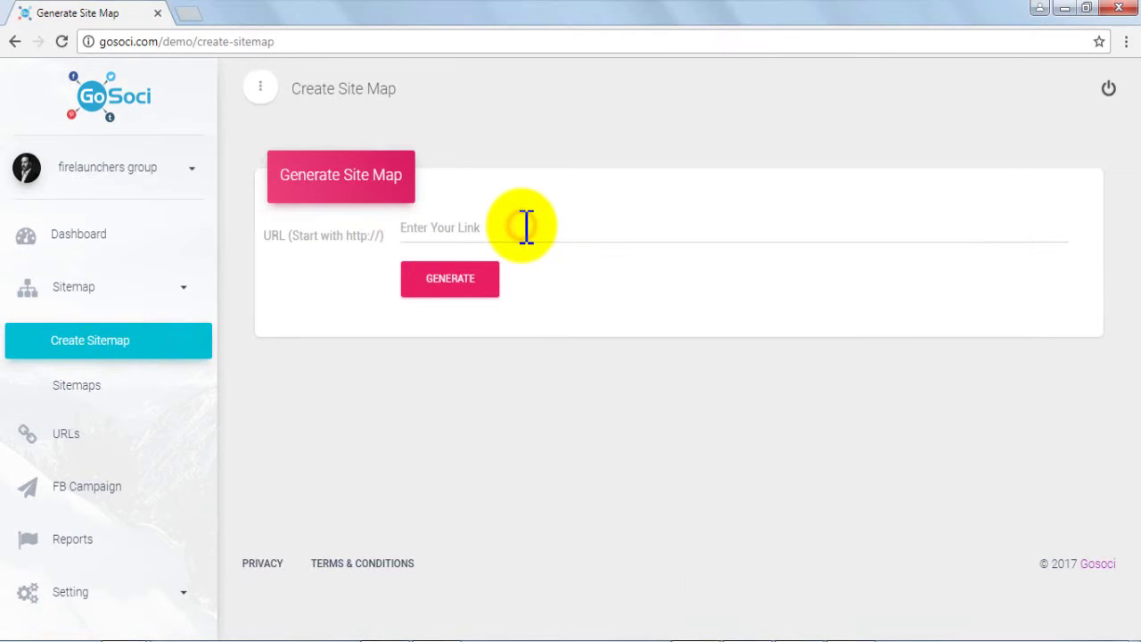
text(https://www.kayakonlinemarketing.com/)
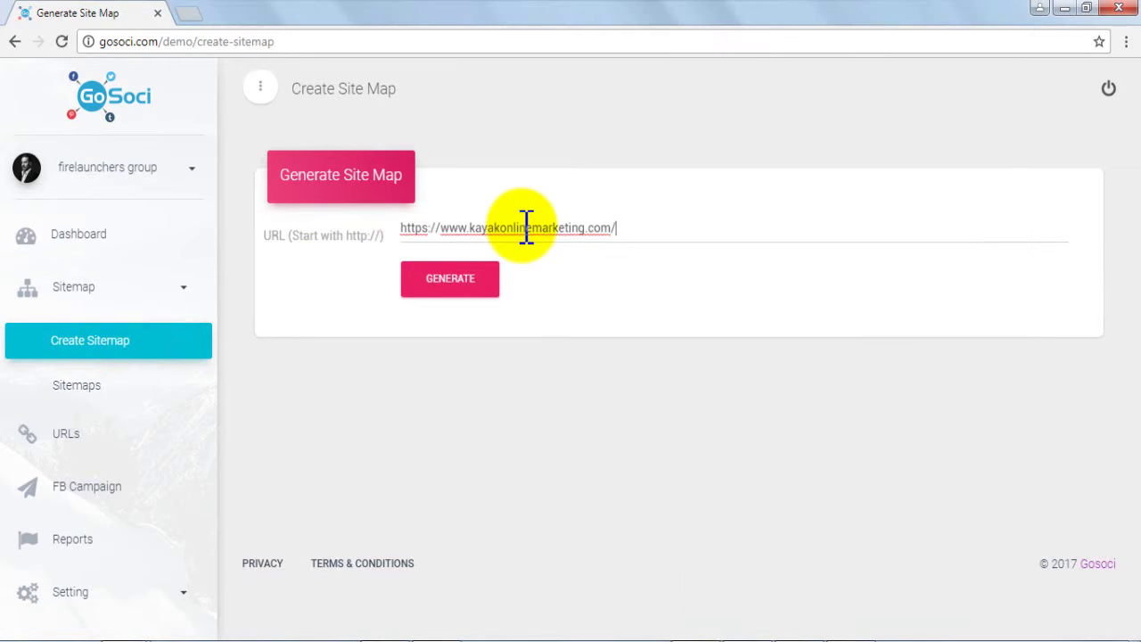
Generate the sitemap, stop the crawl, and download it as sitemap.xml.
click(448, 285)
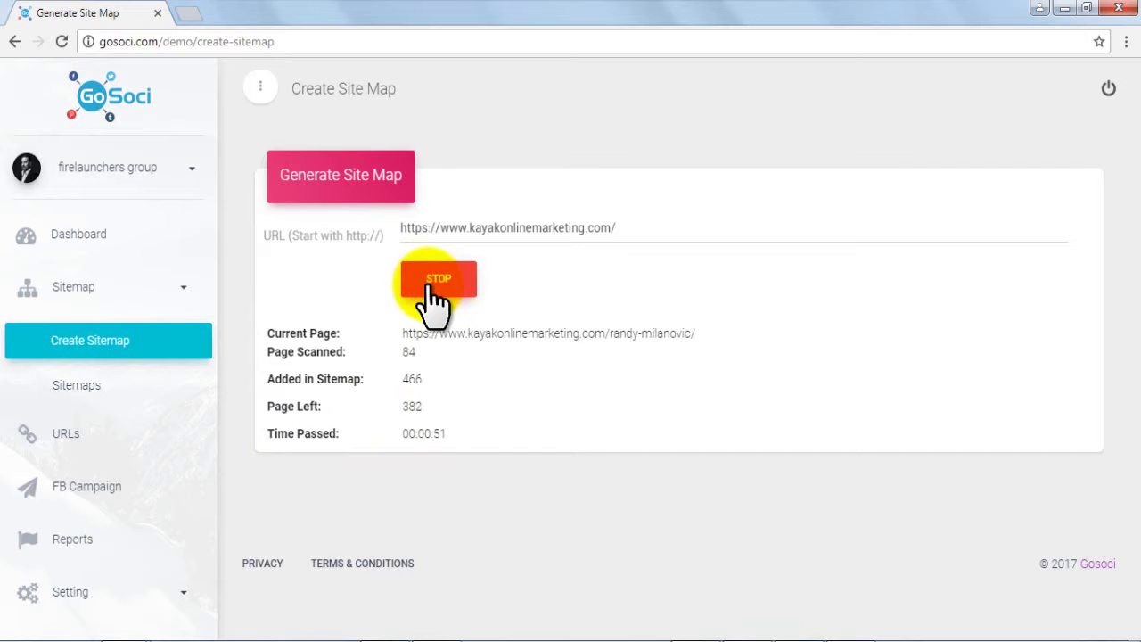
click(430, 285)
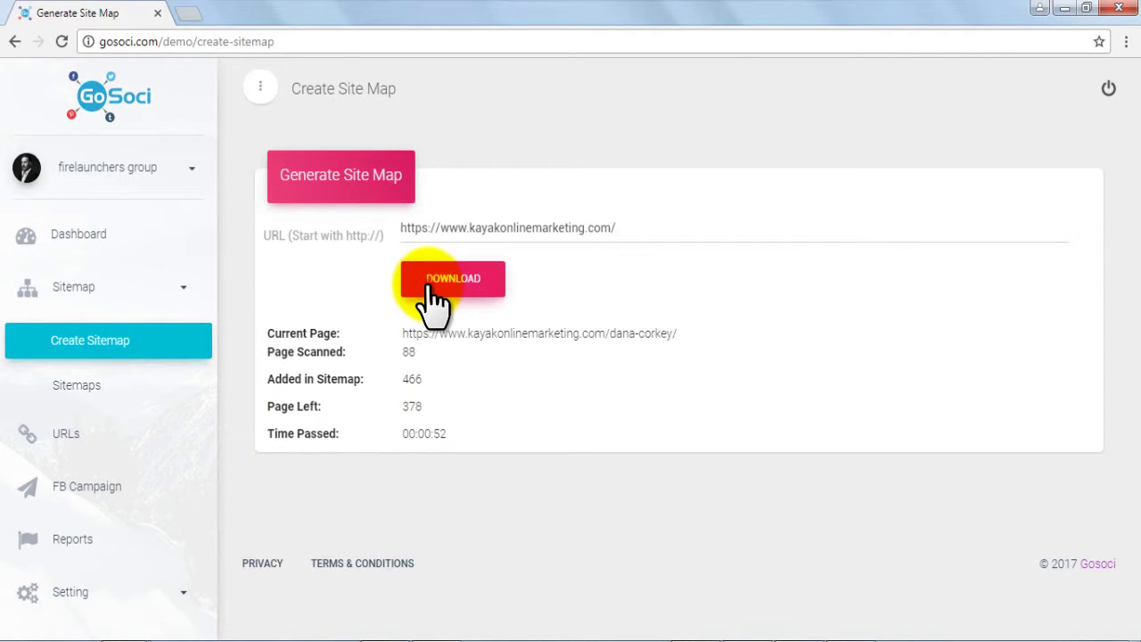
click(432, 285)
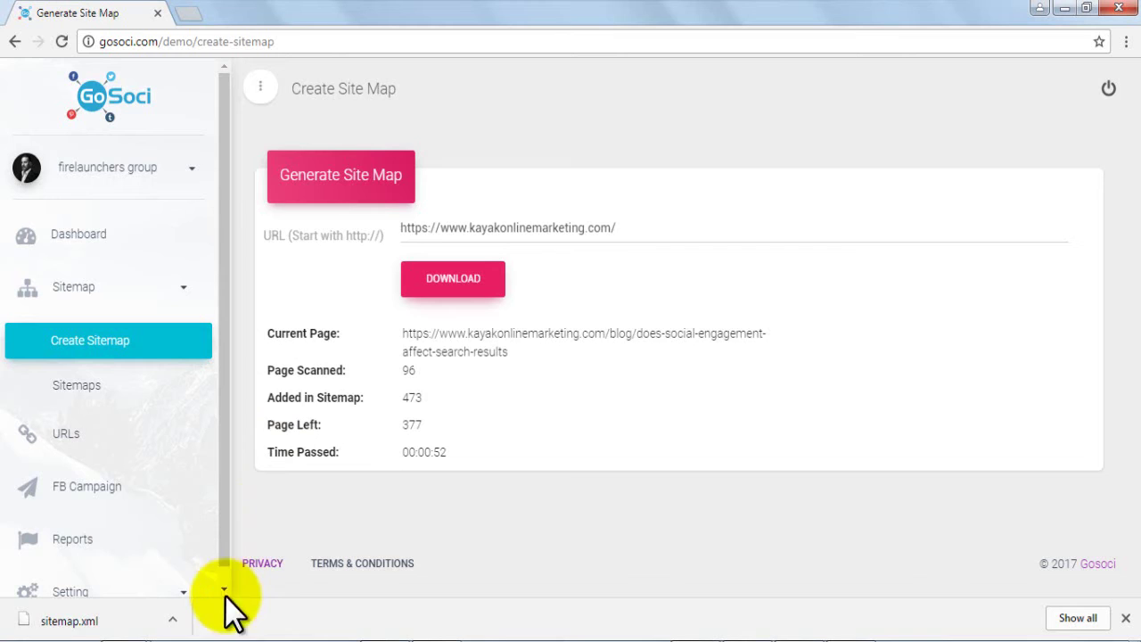
click(174, 619)
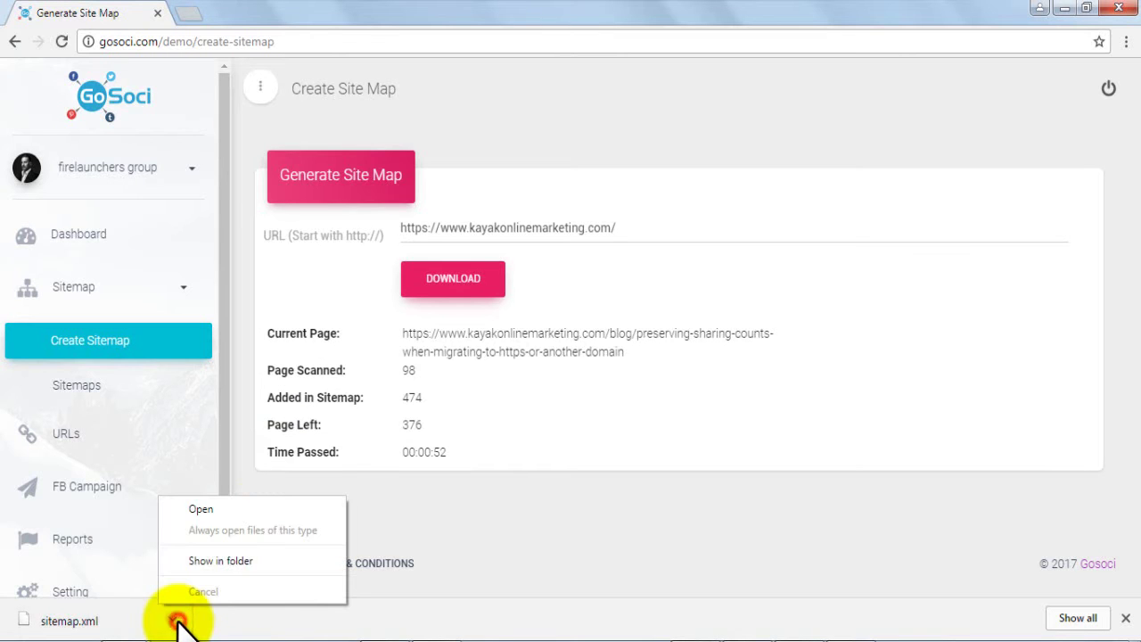
Show the downloaded sitemap.xml in the Downloads folder, then minimise that window.
click(209, 565)
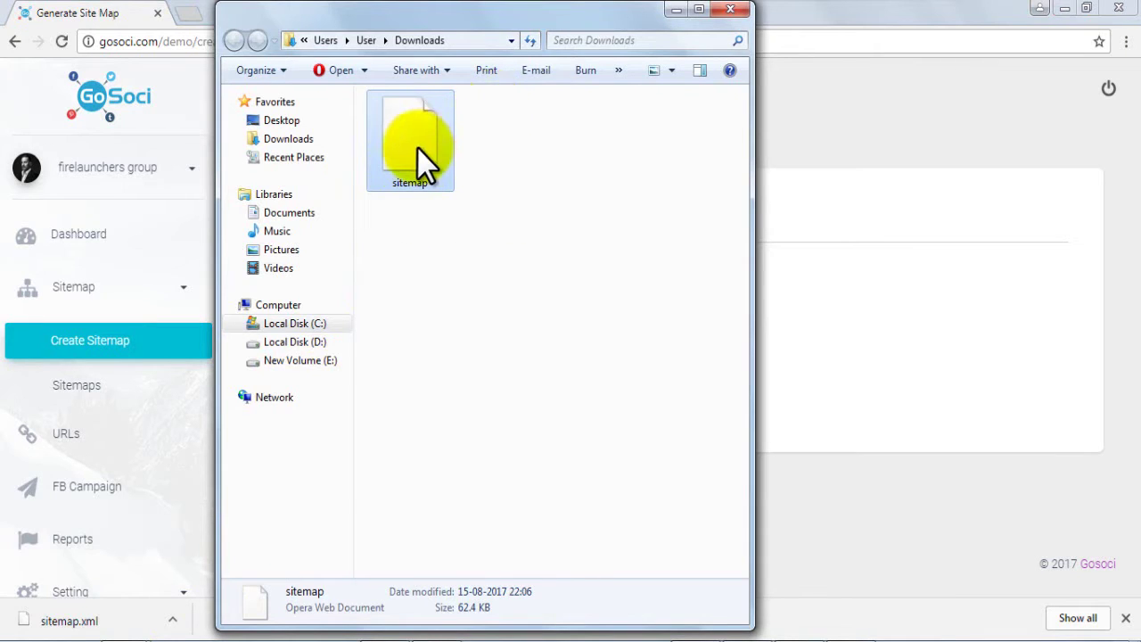
click(676, 10)
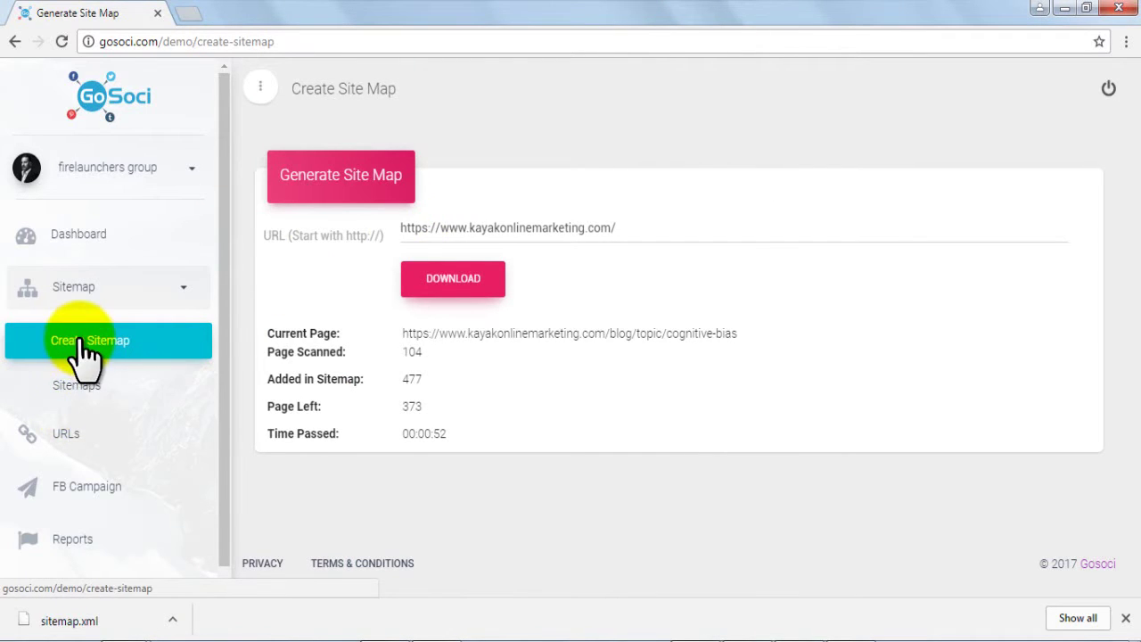
Go to the Sitemaps page and bring forward the Notepad note holding the site URL.
click(82, 385)
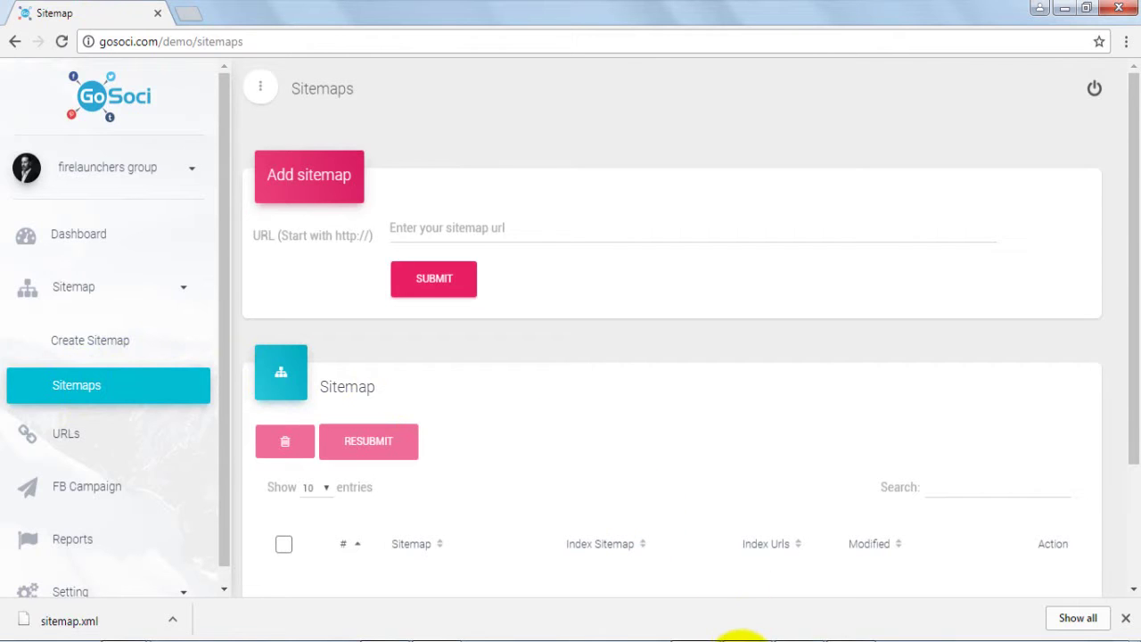
mouse_move(740, 608)
click(739, 588)
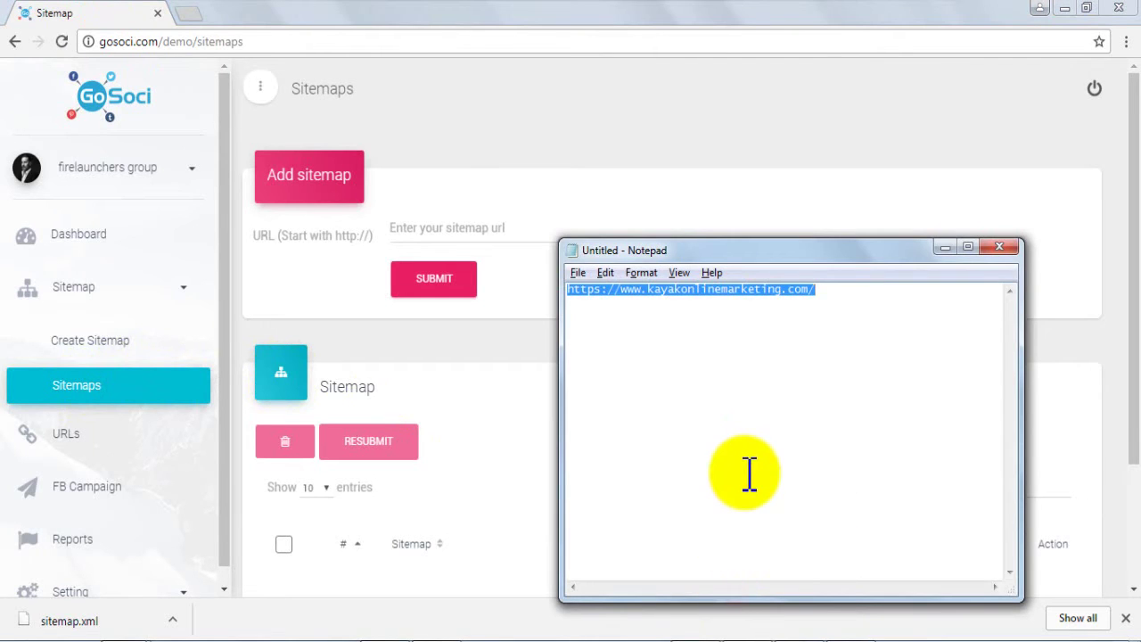
click(194, 12)
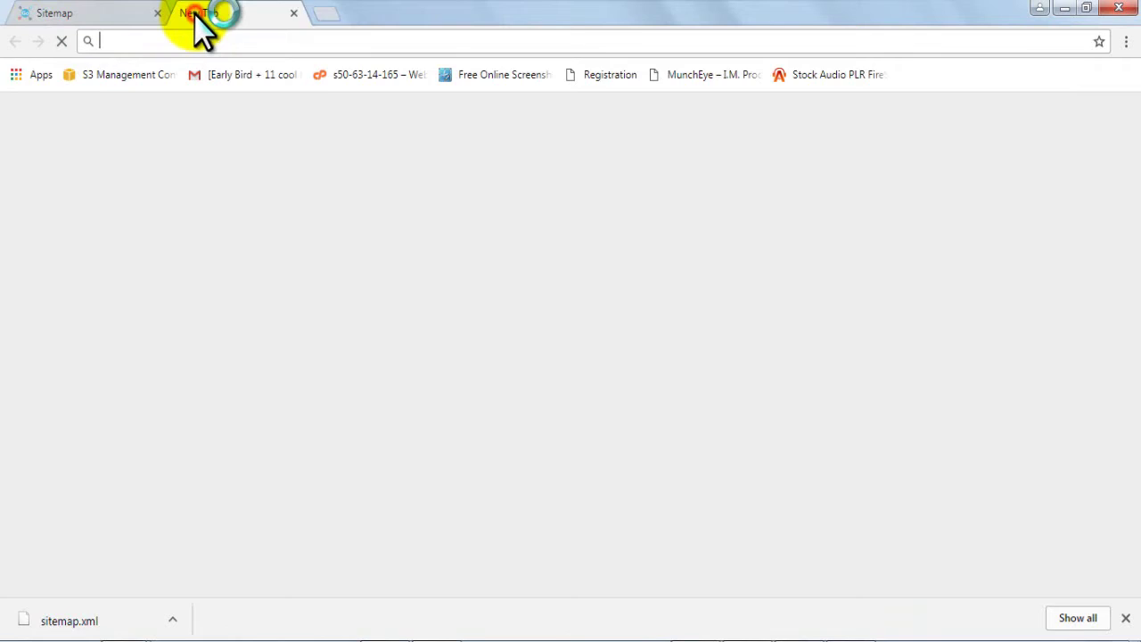
text(https://www.kayakonlinemarketing.com/)
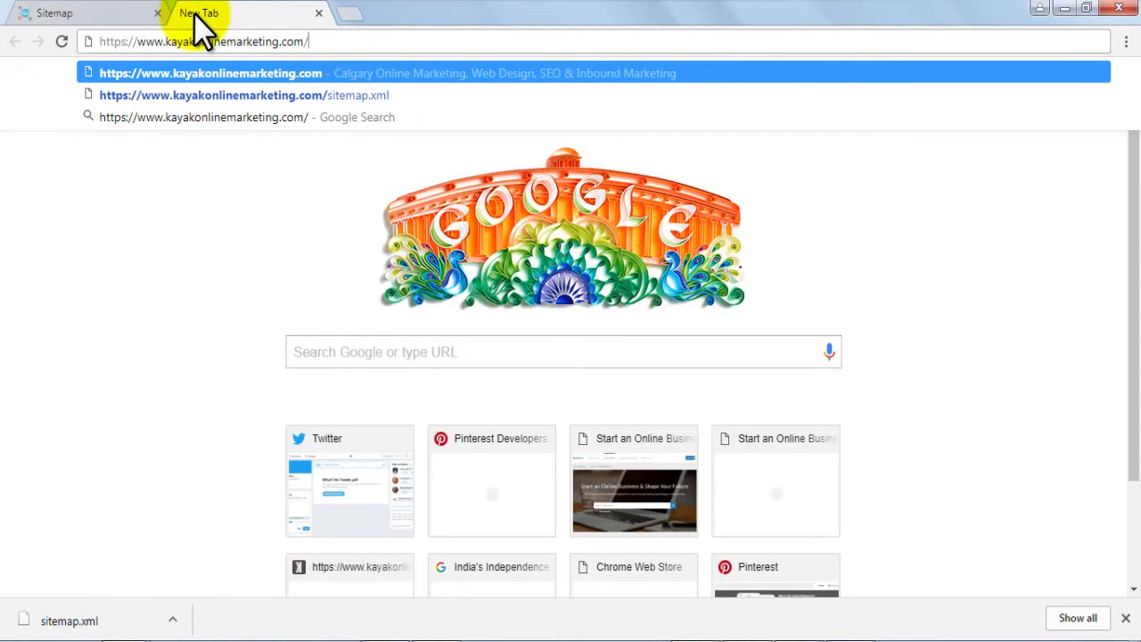
text(sitemap)
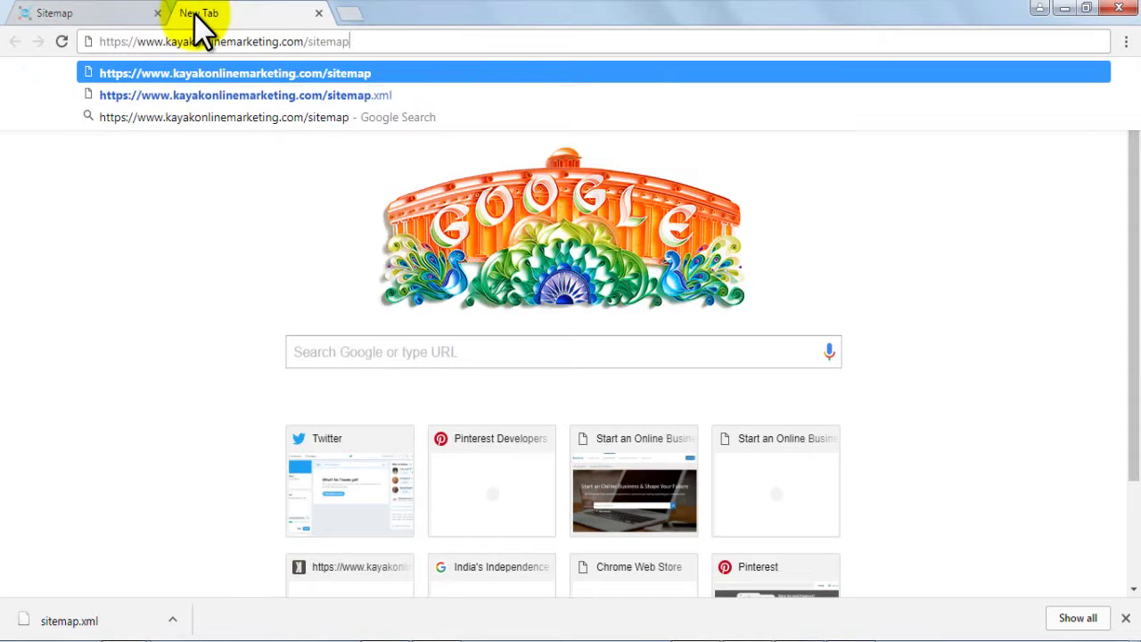
text(.xm)
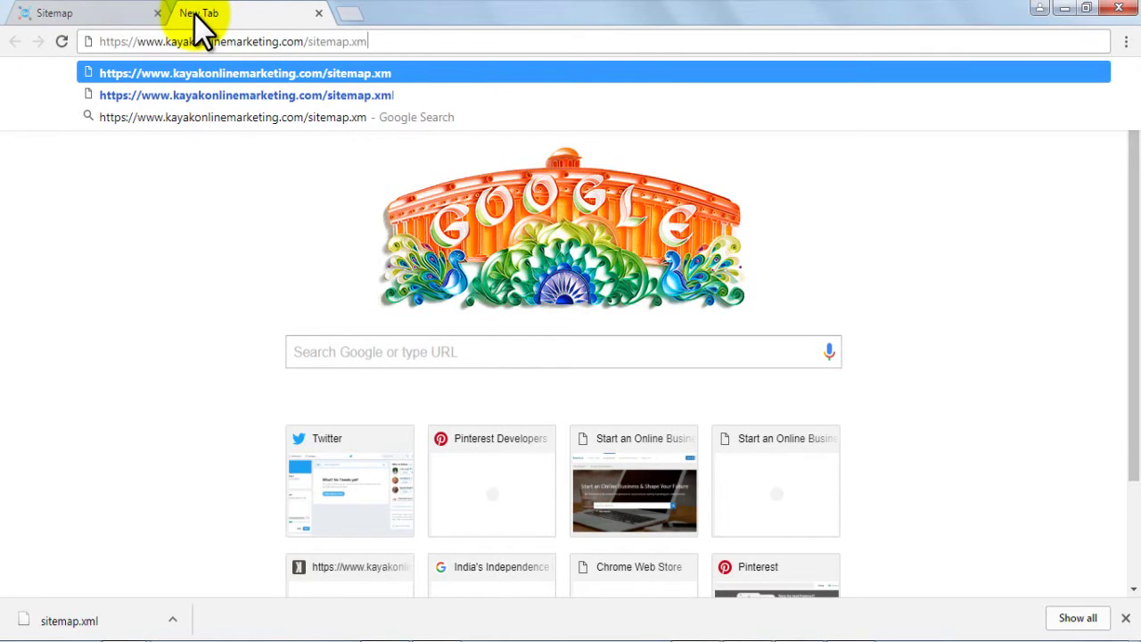
text(l)
key(Return)
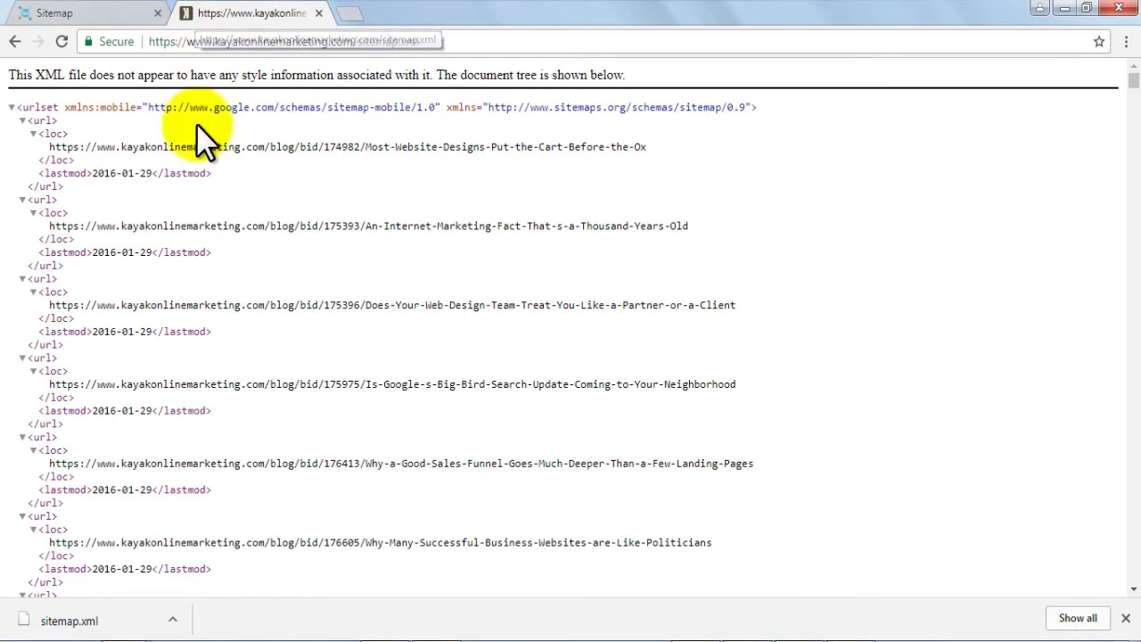
scroll(1133, 94, down, 10)
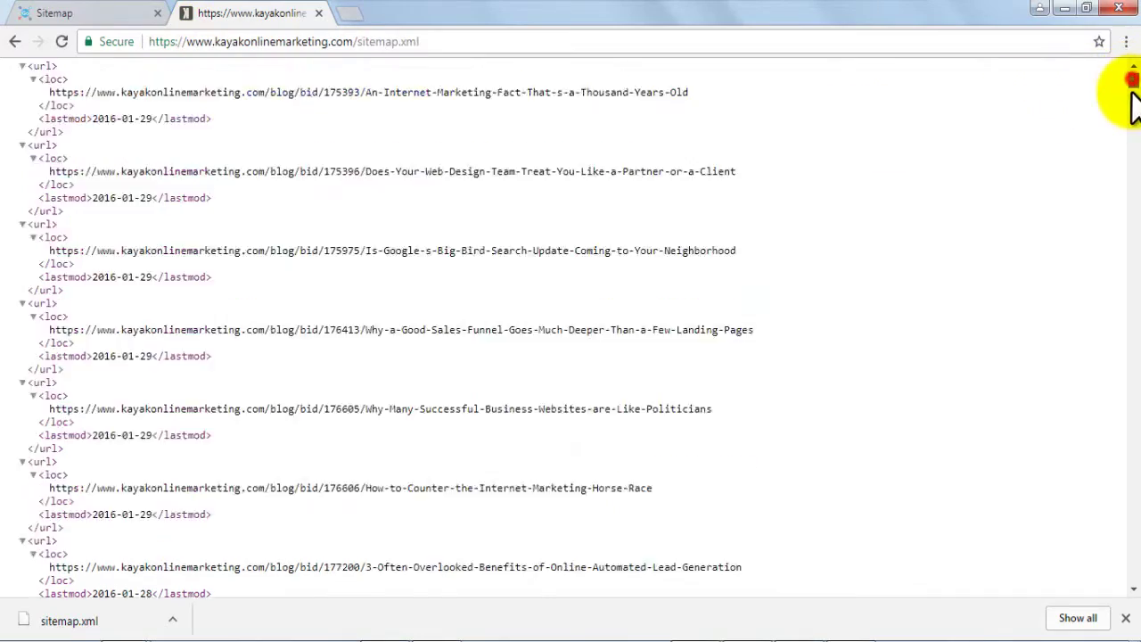
scroll(1130, 153, down, 20)
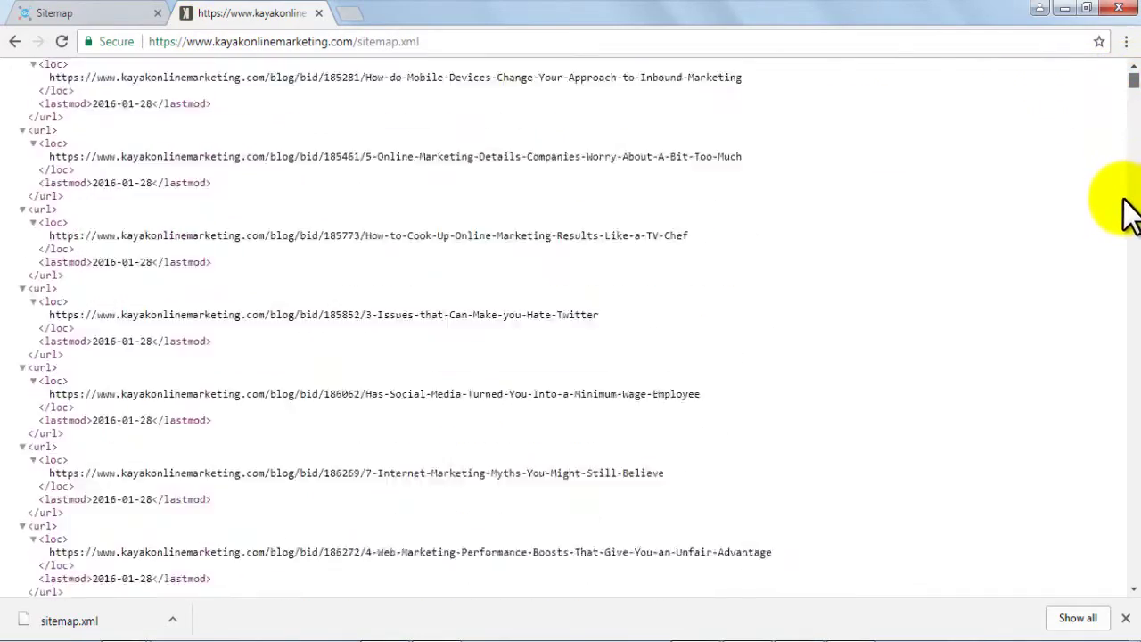
scroll(1124, 234, down, 5)
scroll(1122, 254, down, 5)
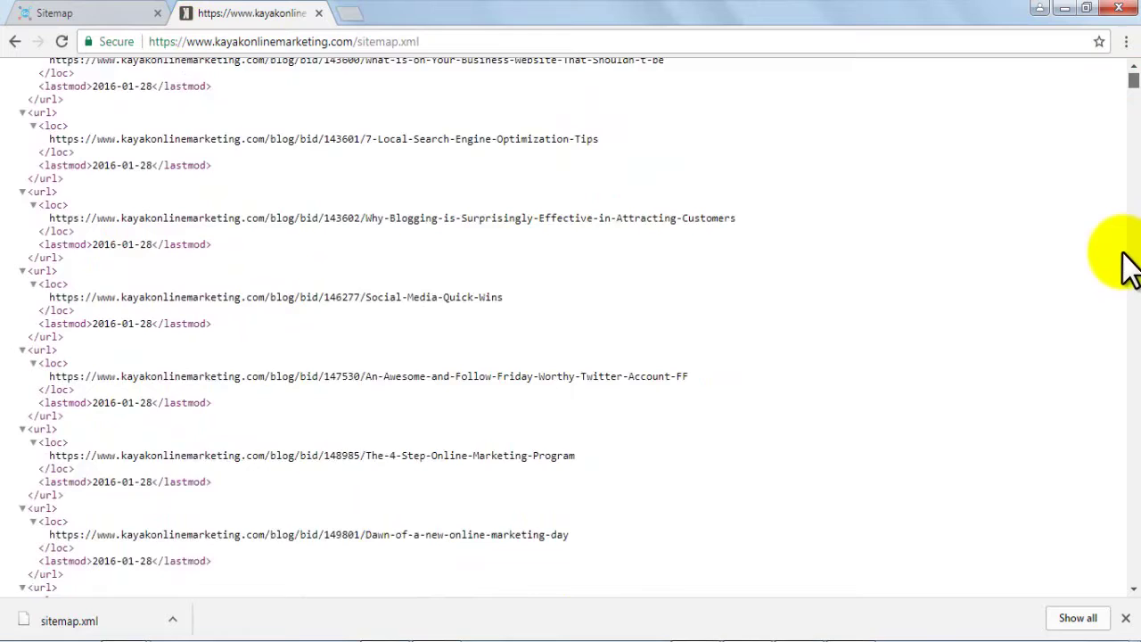
scroll(713, 133, up, 2)
click(227, 41)
key(ctrl+c)
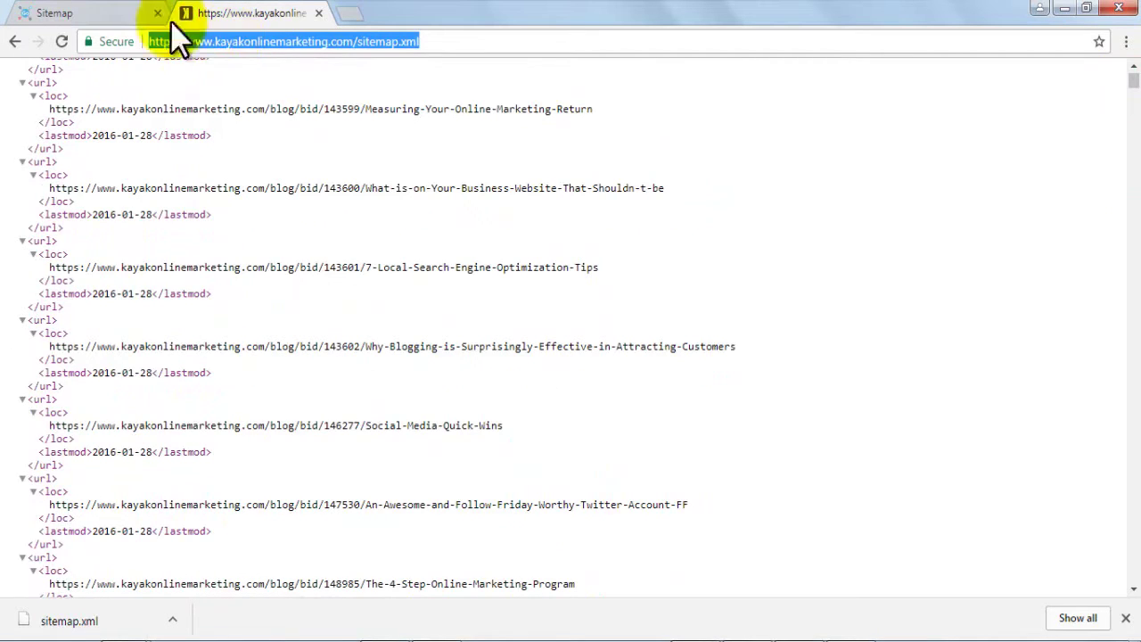
Paste the sitemap.xml URL into GoSoci's Sitemaps form and submit it.
click(110, 15)
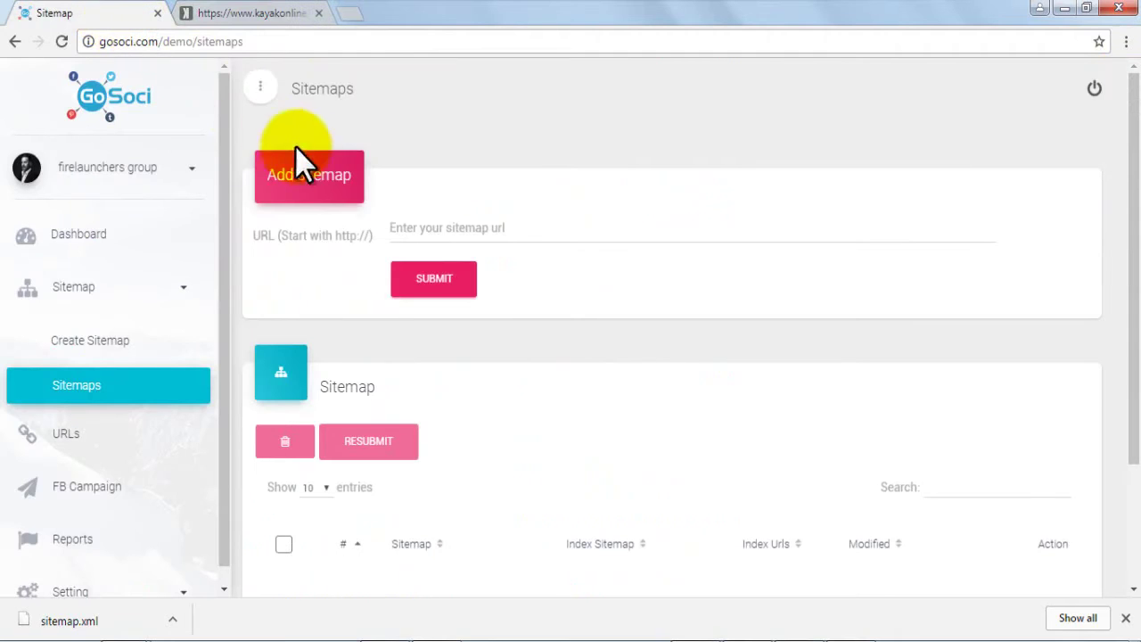
click(465, 227)
key(ctrl+v)
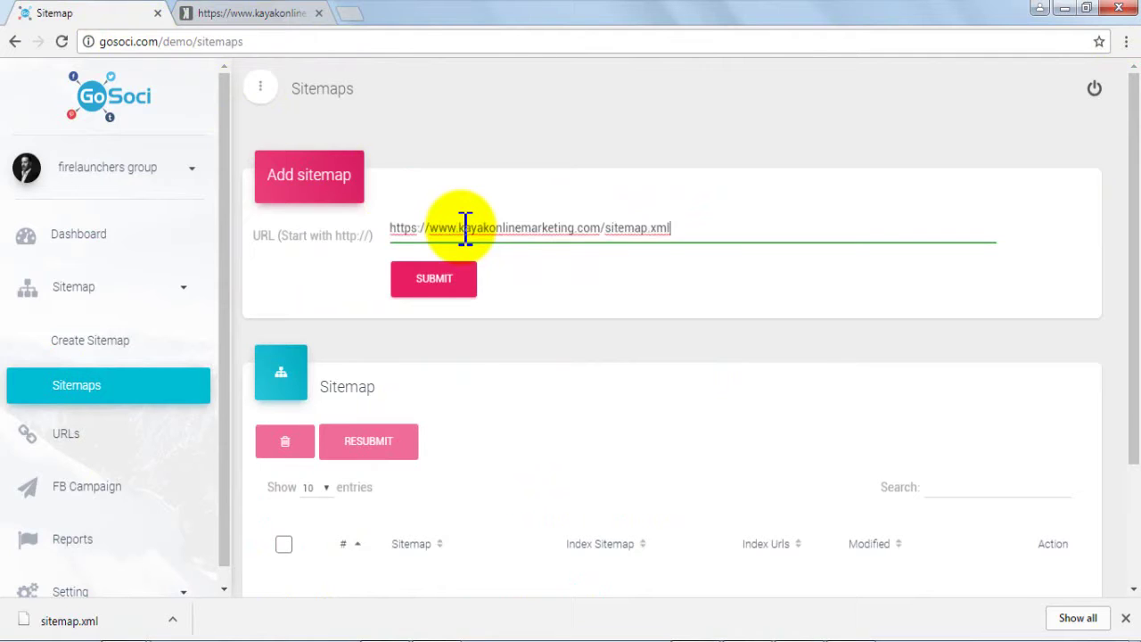
click(426, 283)
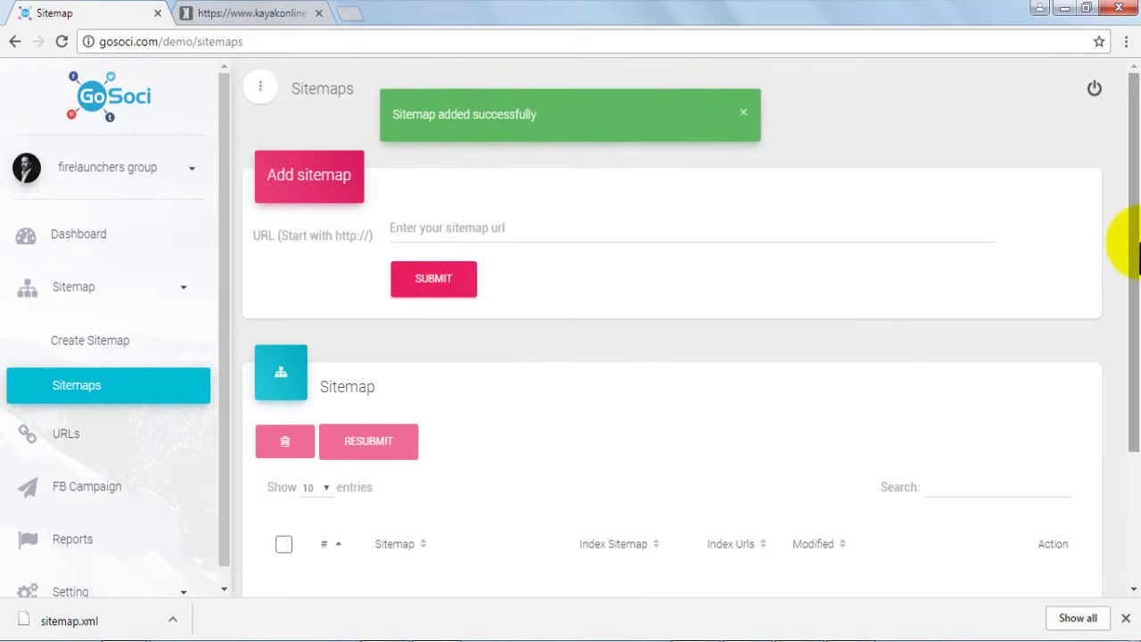
drag(1133, 240, 1127, 357)
scroll(1125, 374, down, 2)
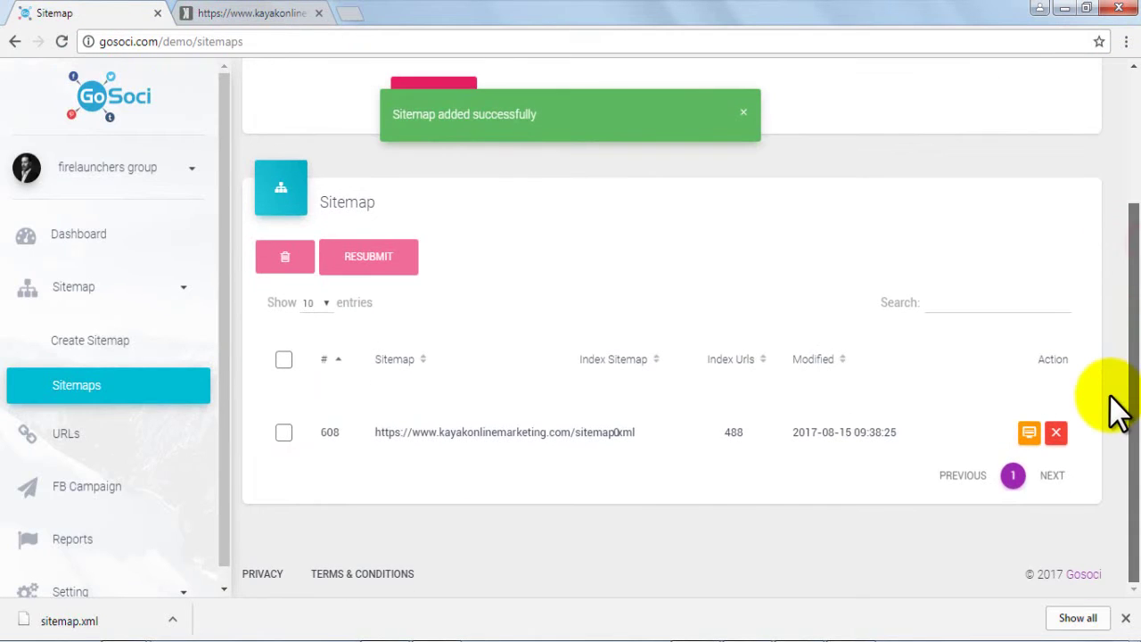
double_click(848, 466)
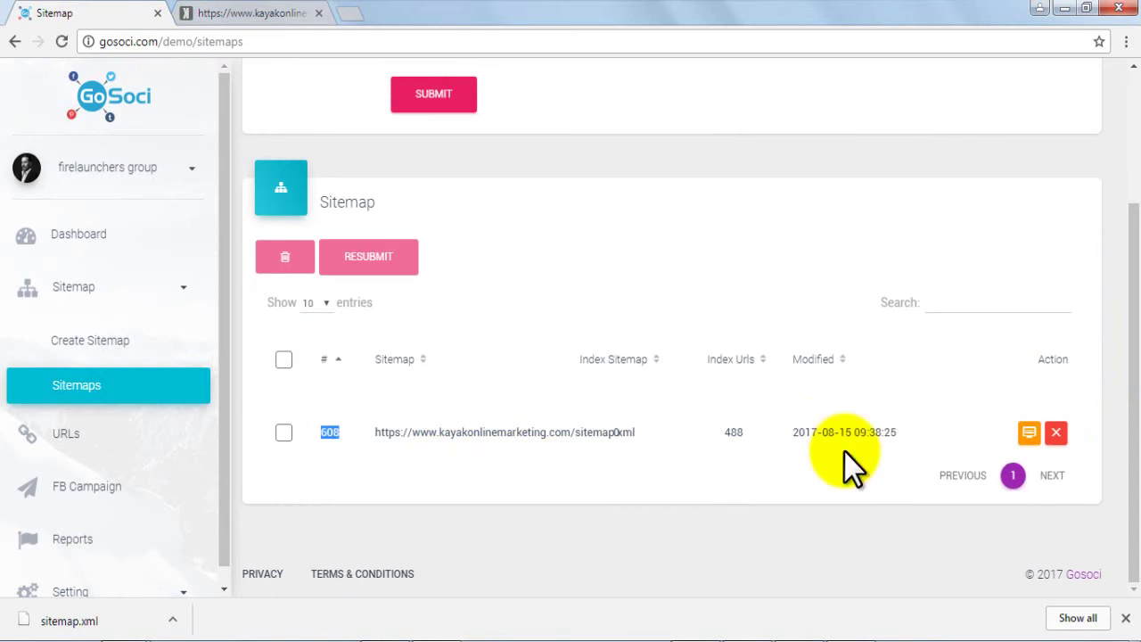
double_click(731, 433)
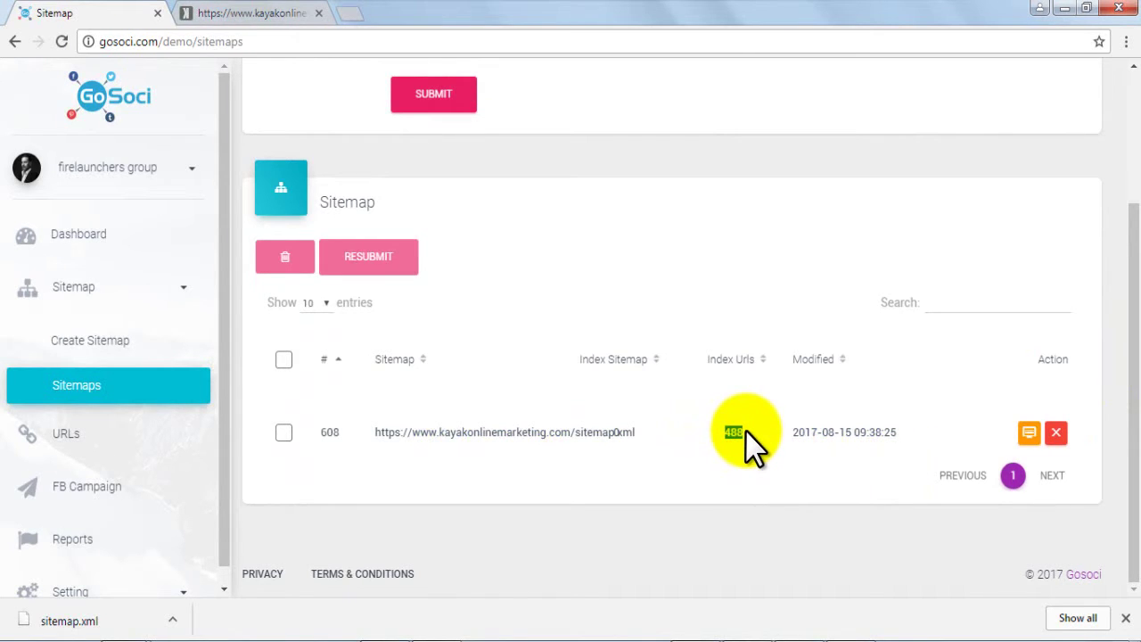
drag(789, 434, 897, 465)
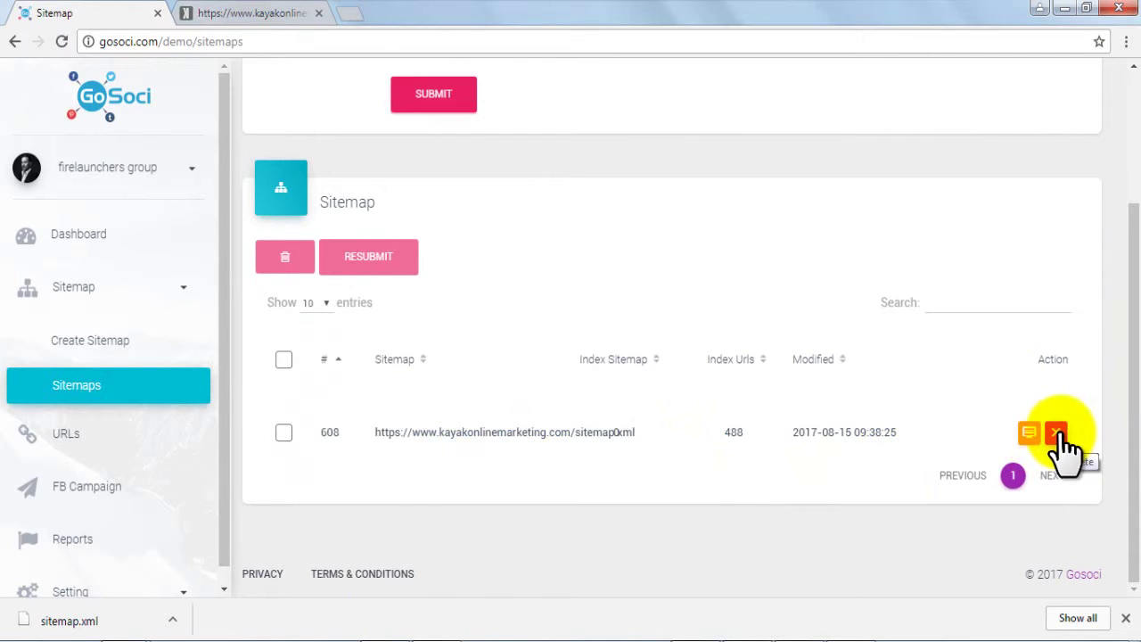
Tick and untick the sitemap row, then go to the URLs page.
click(284, 433)
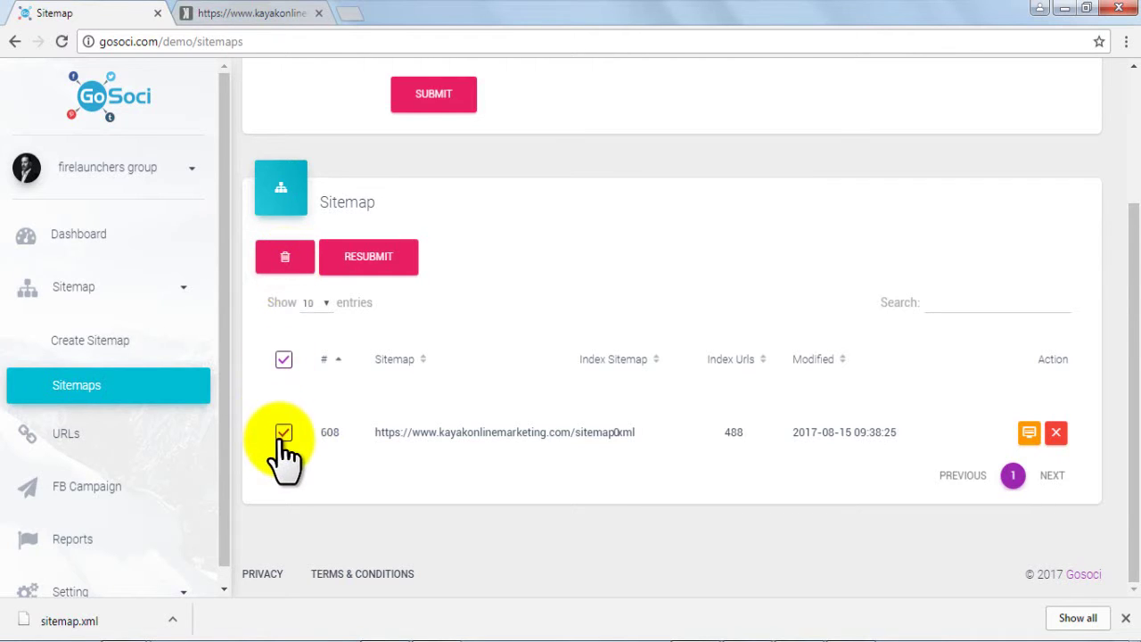
click(283, 433)
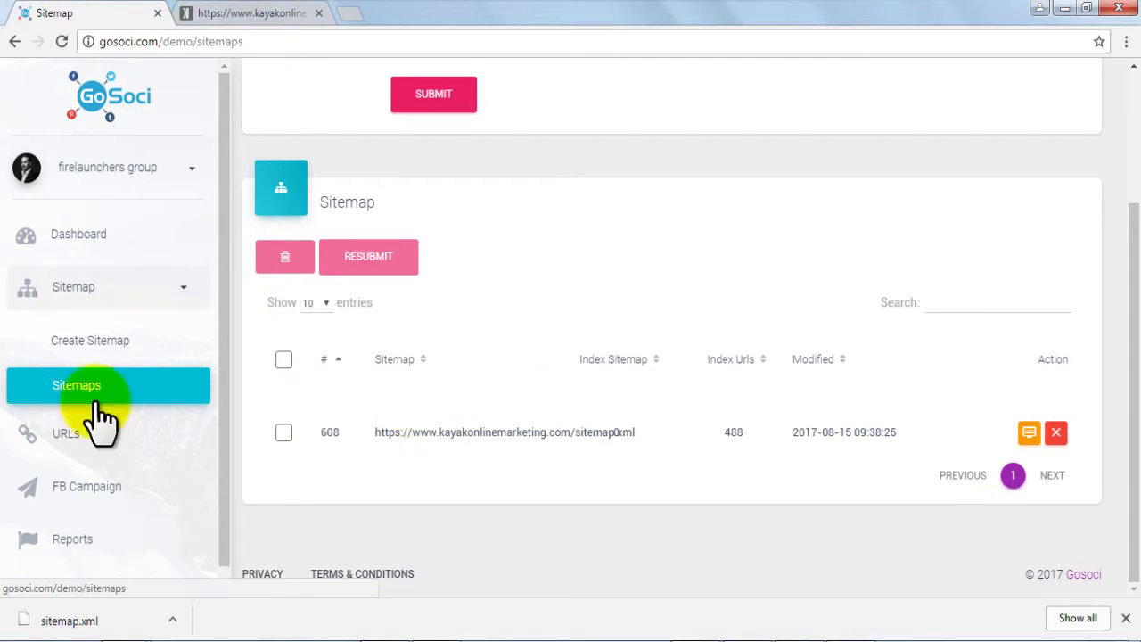
click(66, 423)
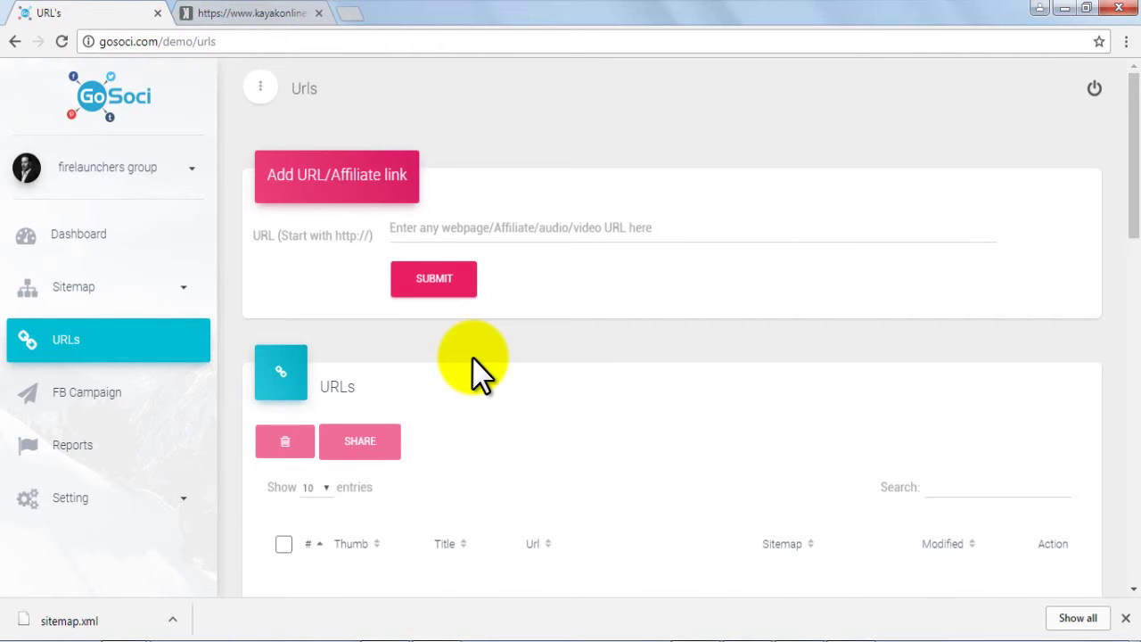
Select the first URL, 'Most Website Designs Put the Cart Before the Ox', and share it.
drag(1130, 156, 344, 280)
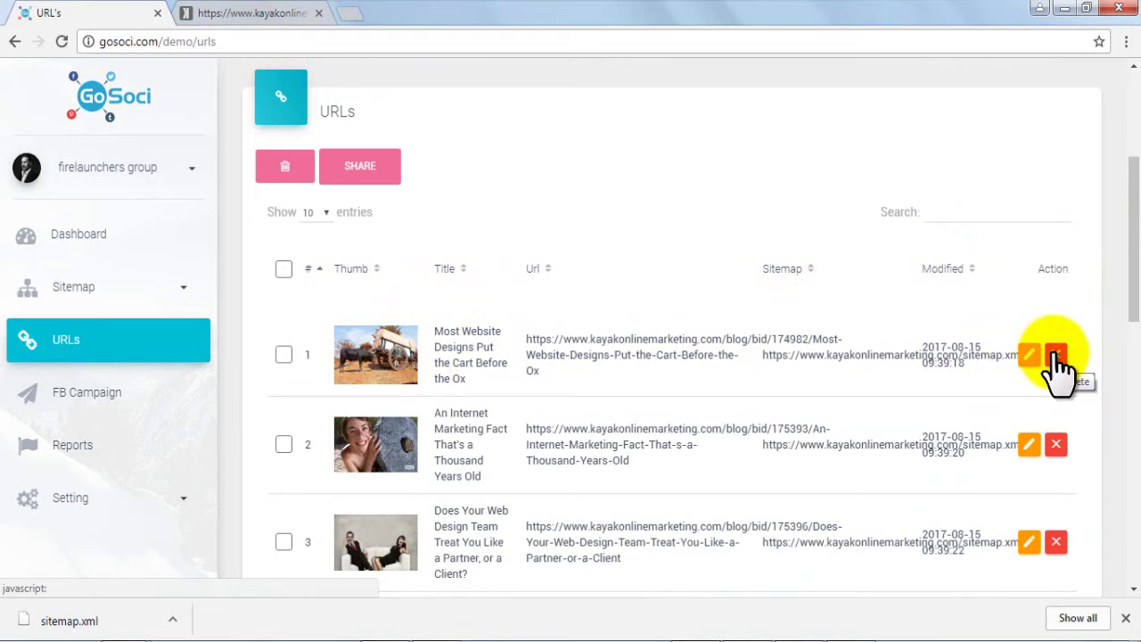
click(283, 355)
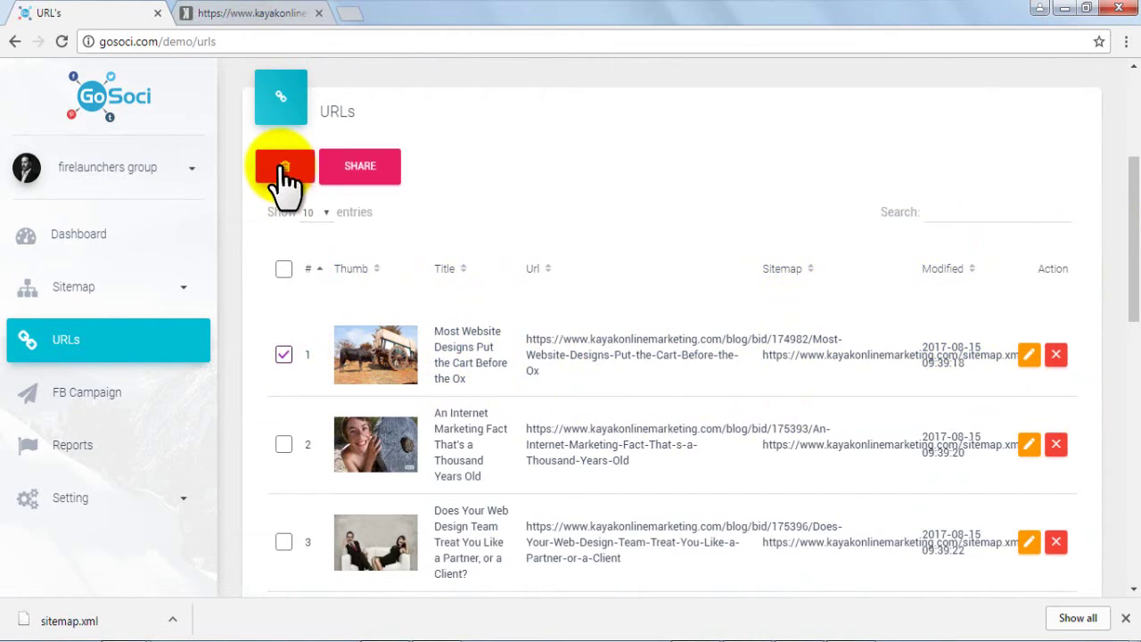
click(366, 178)
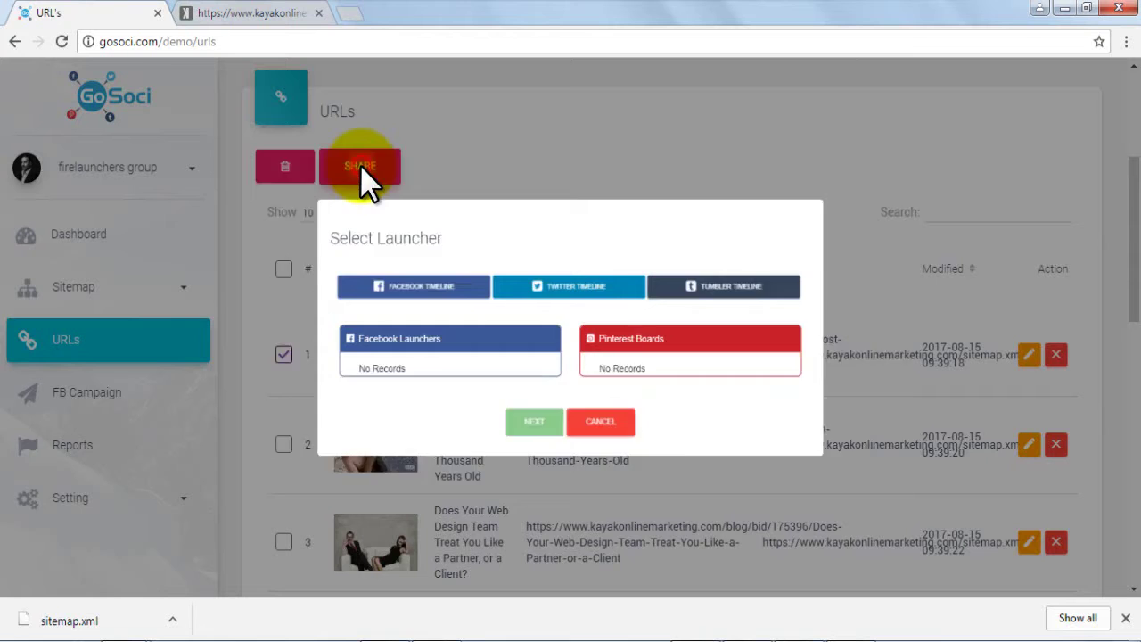
Schedule the checked post to the Facebook timeline at a chosen date and confirm.
click(378, 277)
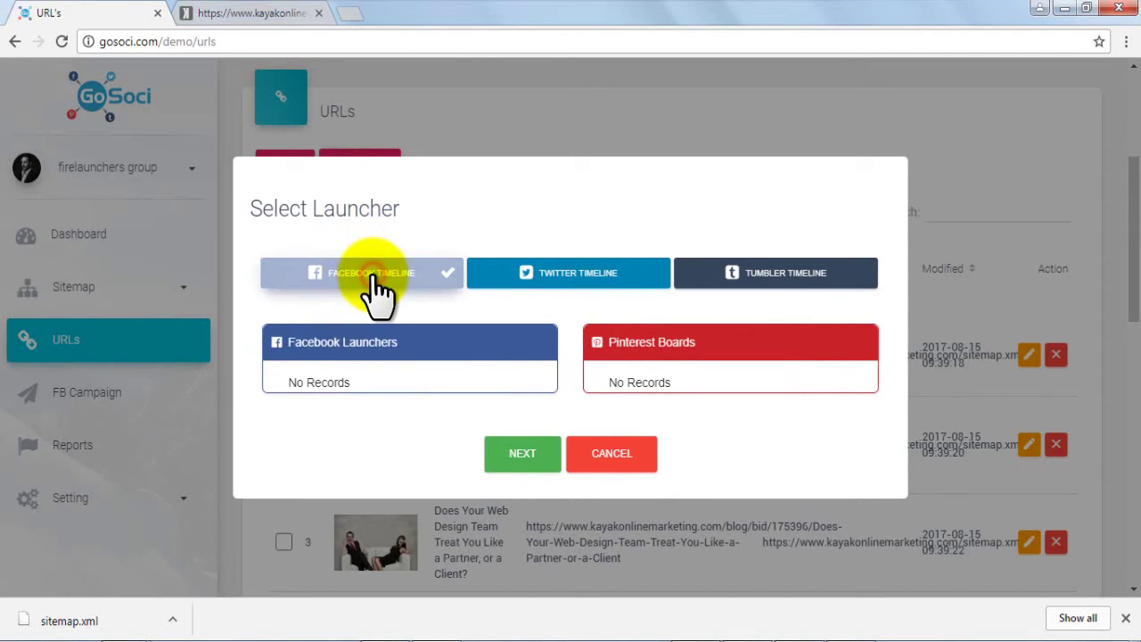
click(532, 463)
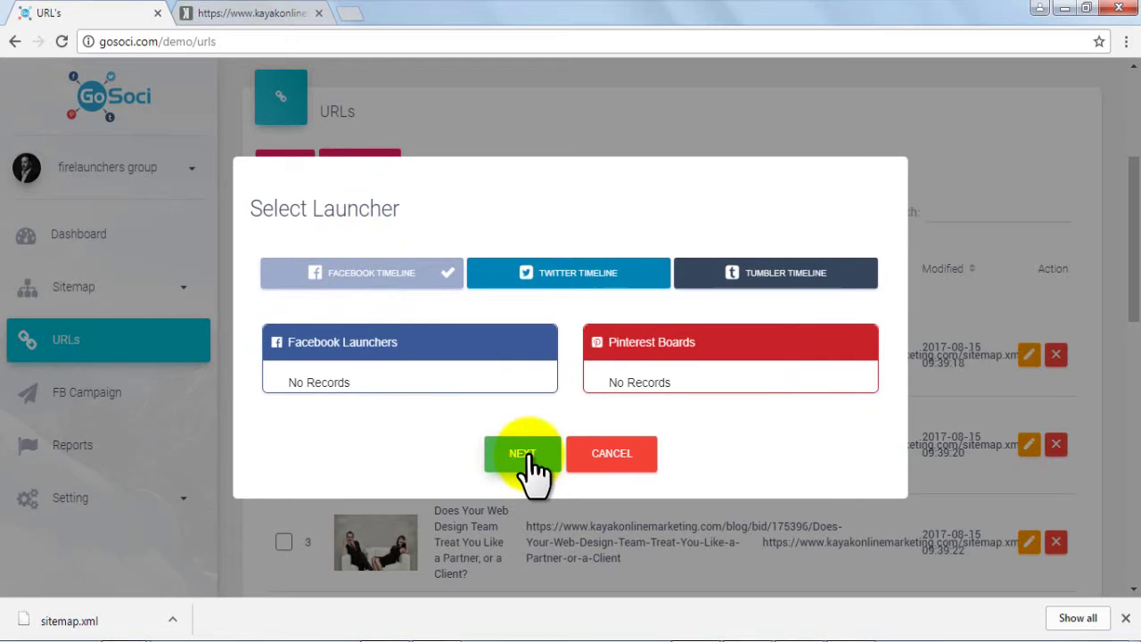
click(526, 453)
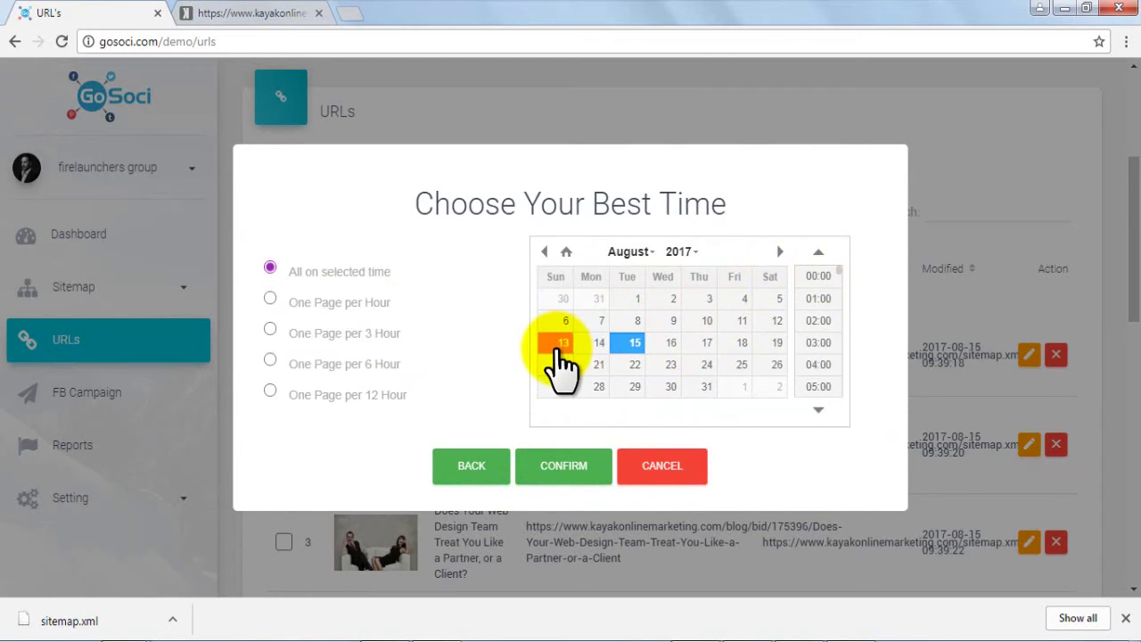
click(565, 468)
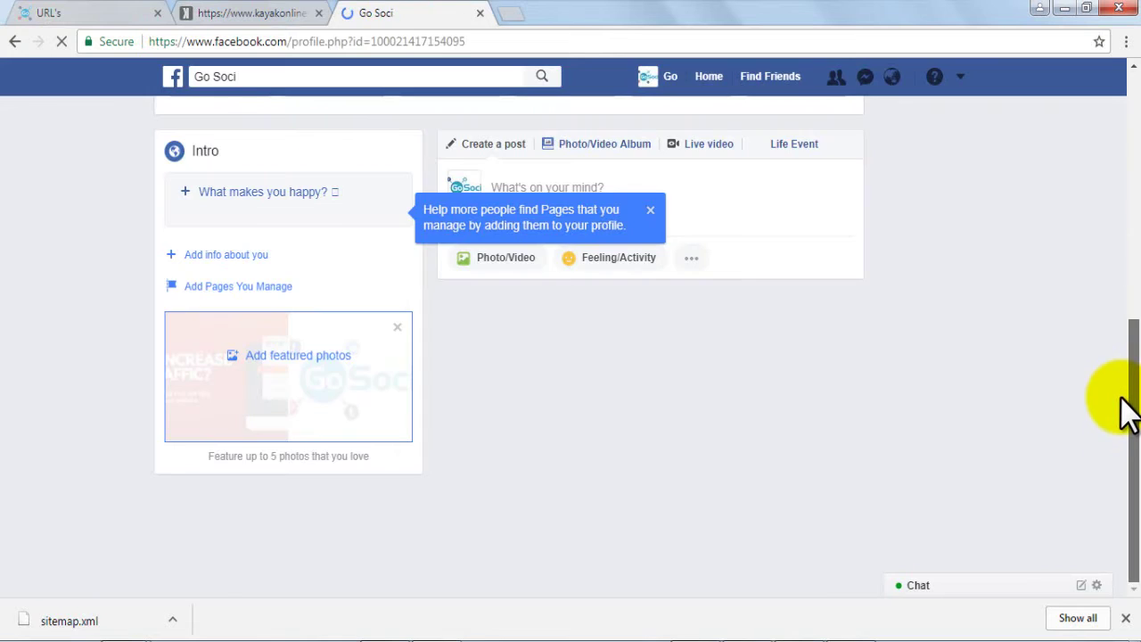
Scroll the Go Soci Facebook feed to check the posted 'Most Website Designs' entry.
drag(1121, 413, 1125, 318)
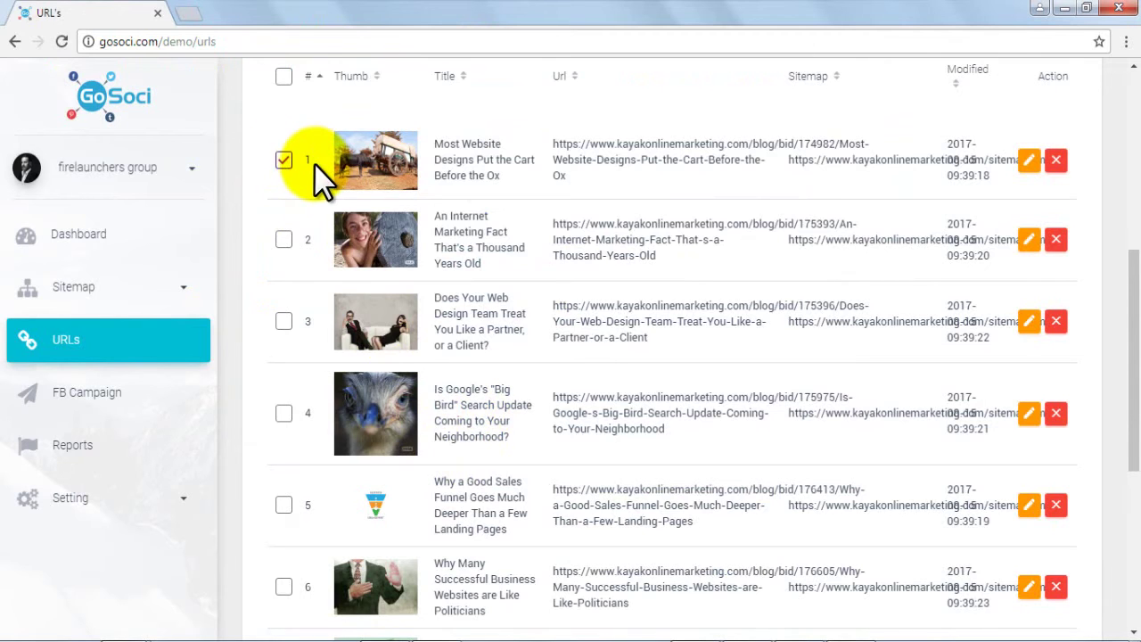
Share the checked ox-cart URL to the Facebook, Twitter and Tumblr timelines, keeping All at the selected time.
scroll(321, 205, up, 3)
click(352, 228)
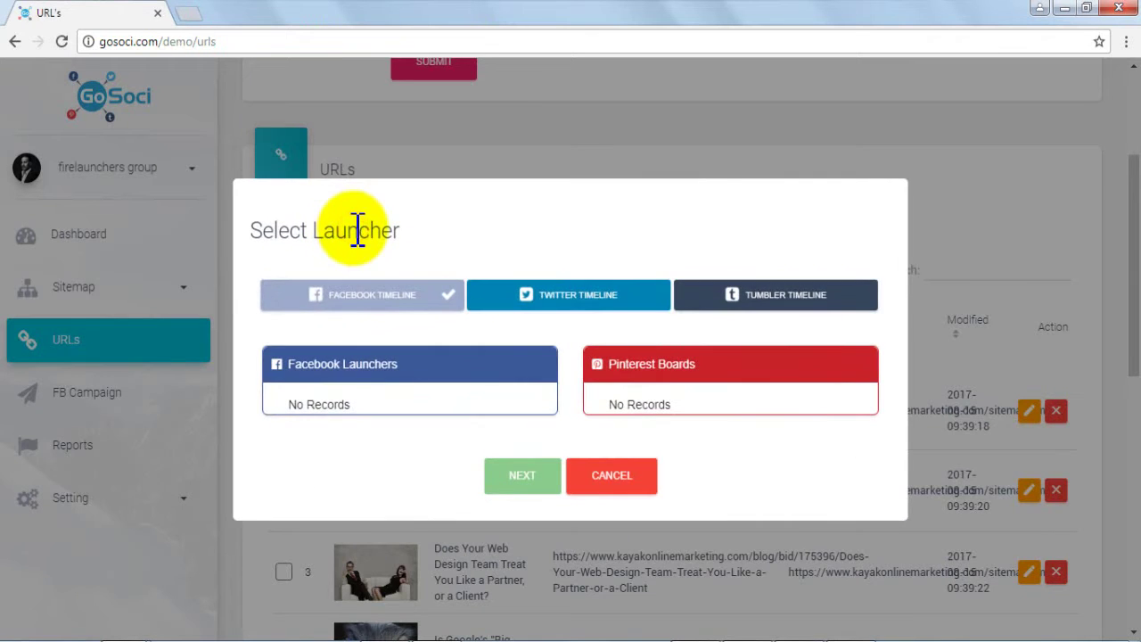
click(415, 296)
click(482, 300)
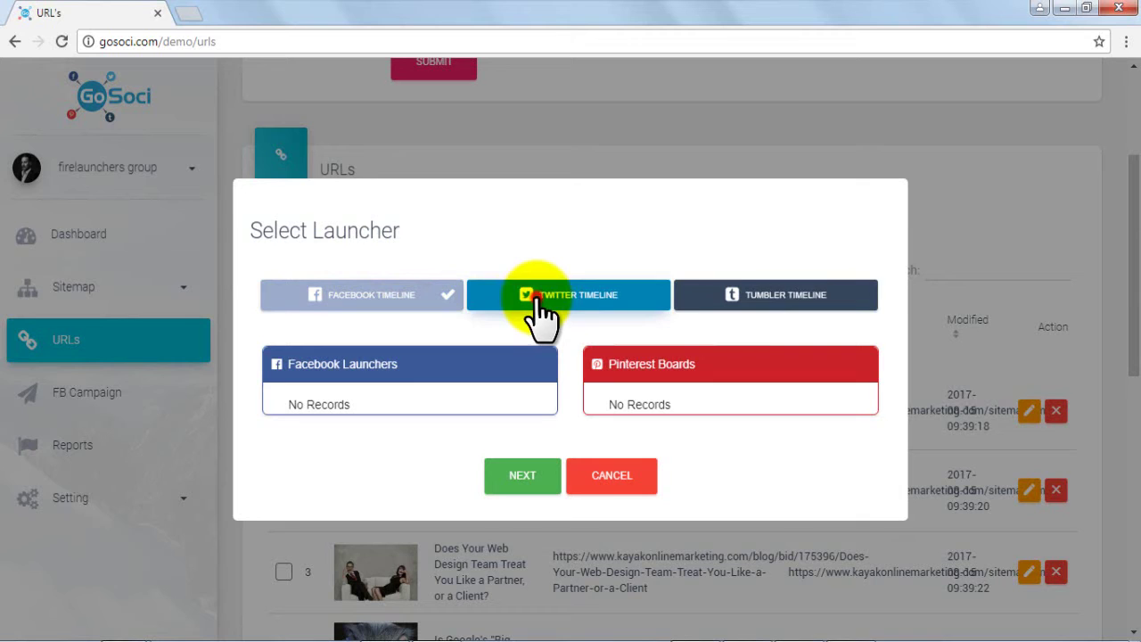
click(721, 298)
click(499, 486)
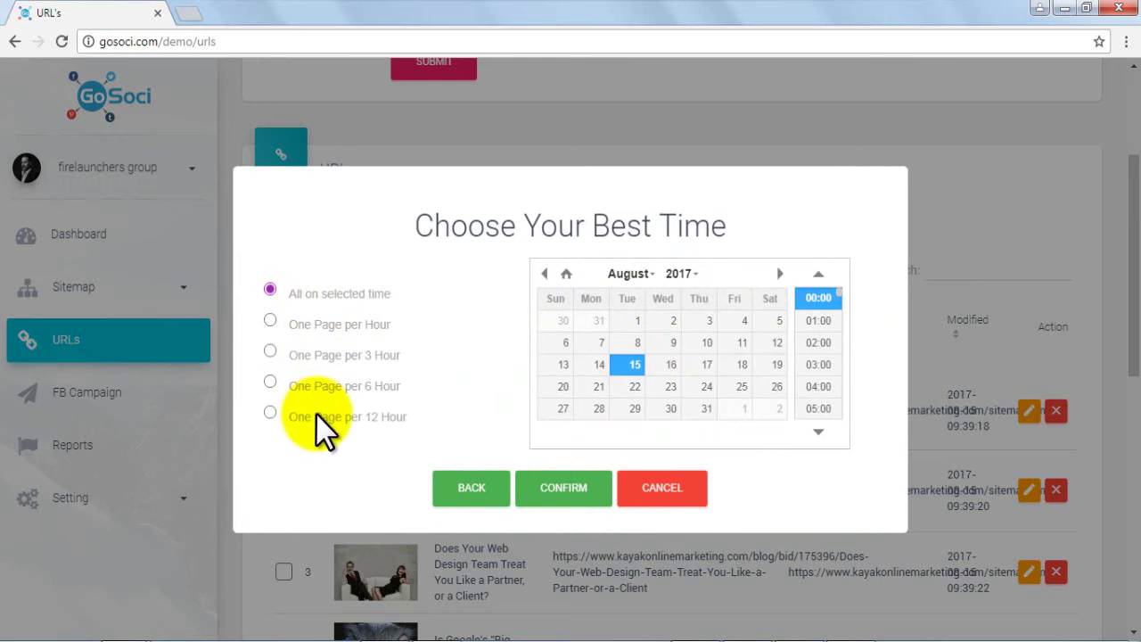
click(573, 495)
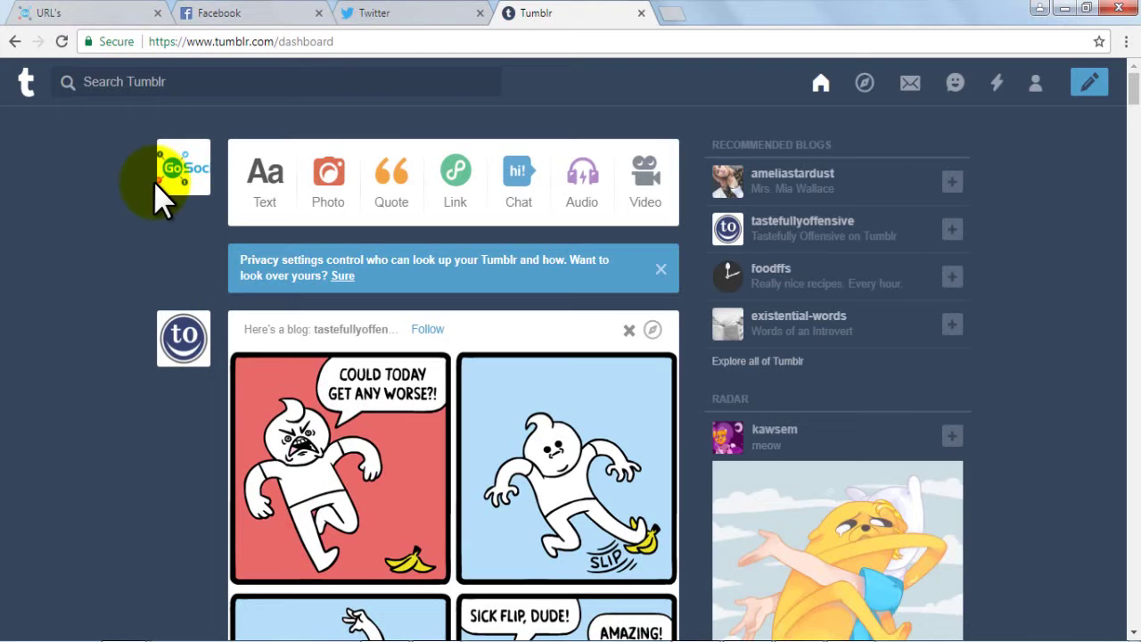
Verify the ox-cart post on the gosoci Tumblr blog, Twitter and Facebook, then return to GoSoci.
click(166, 182)
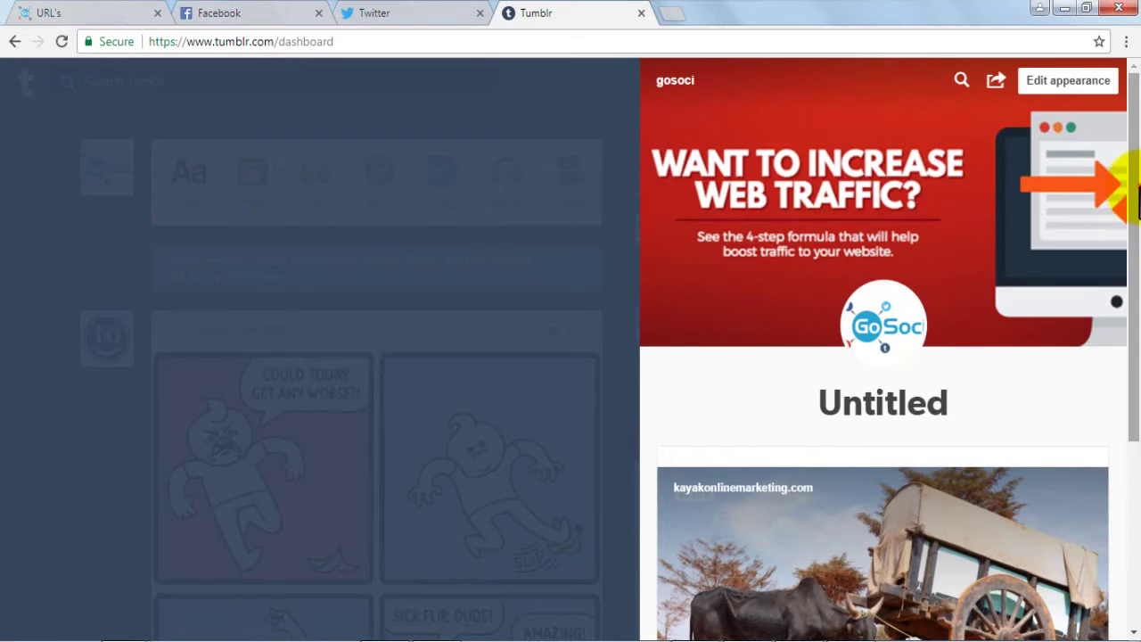
scroll(1127, 317, down, 2)
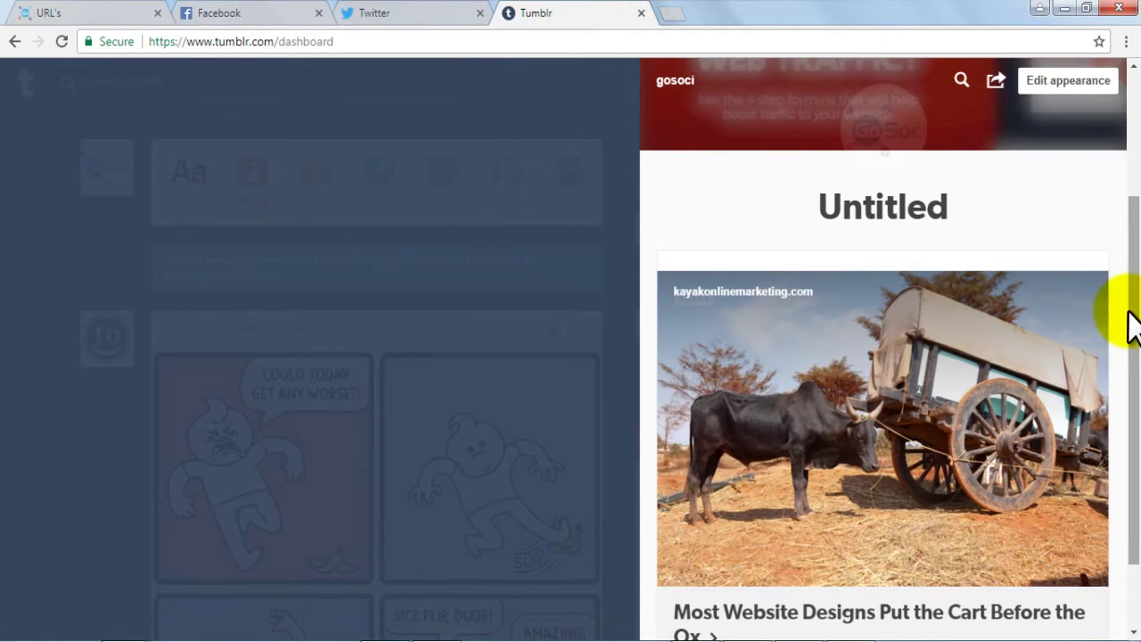
click(350, 13)
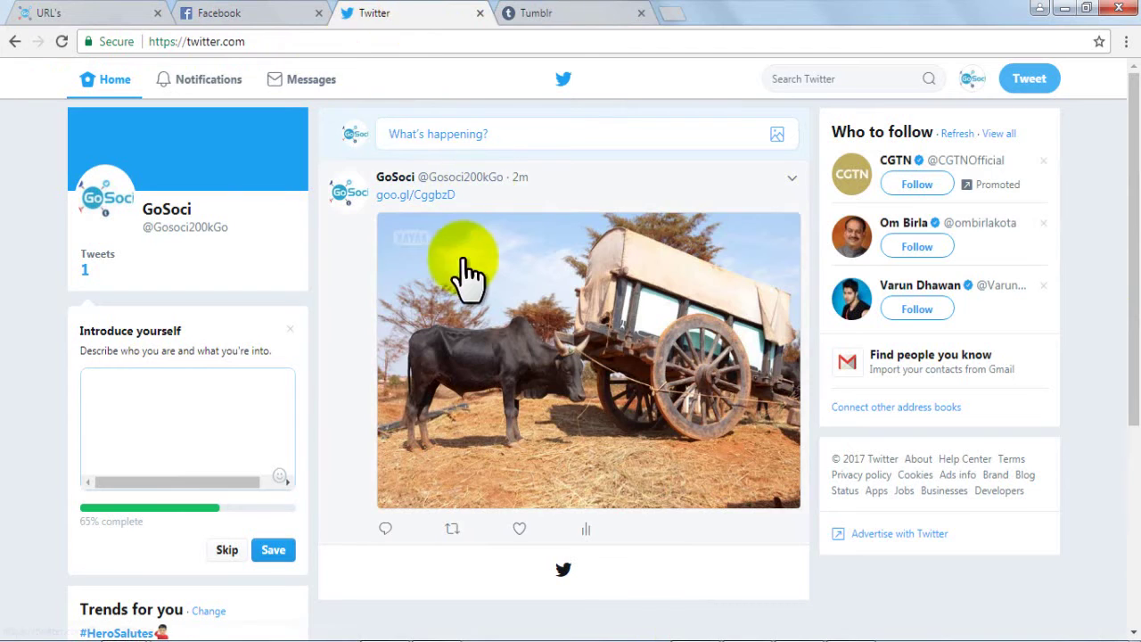
click(245, 16)
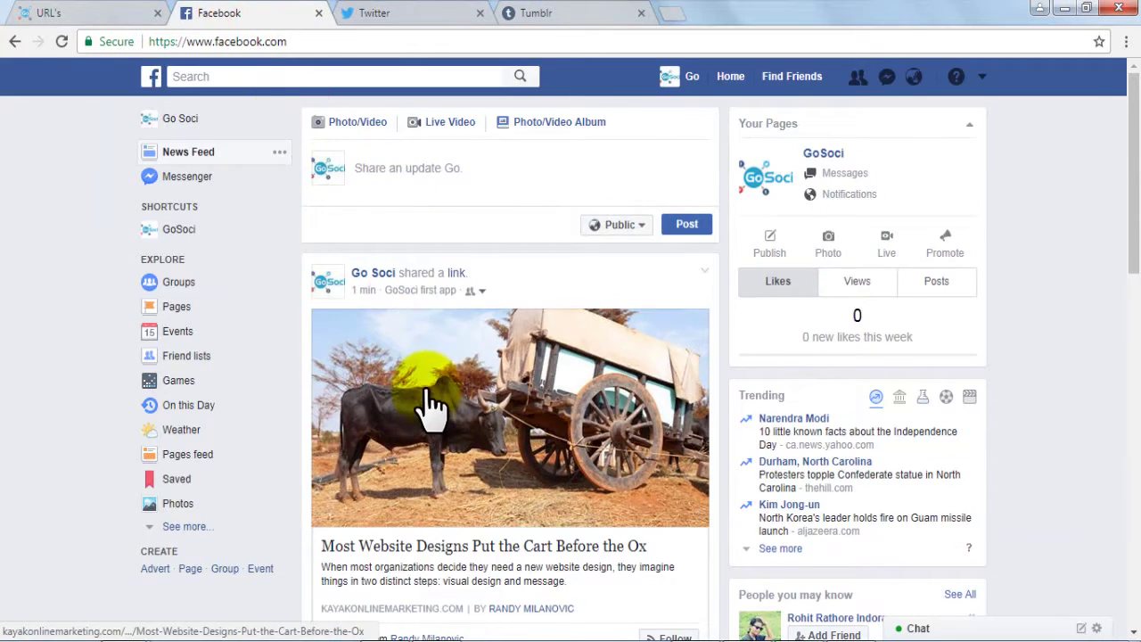
click(130, 16)
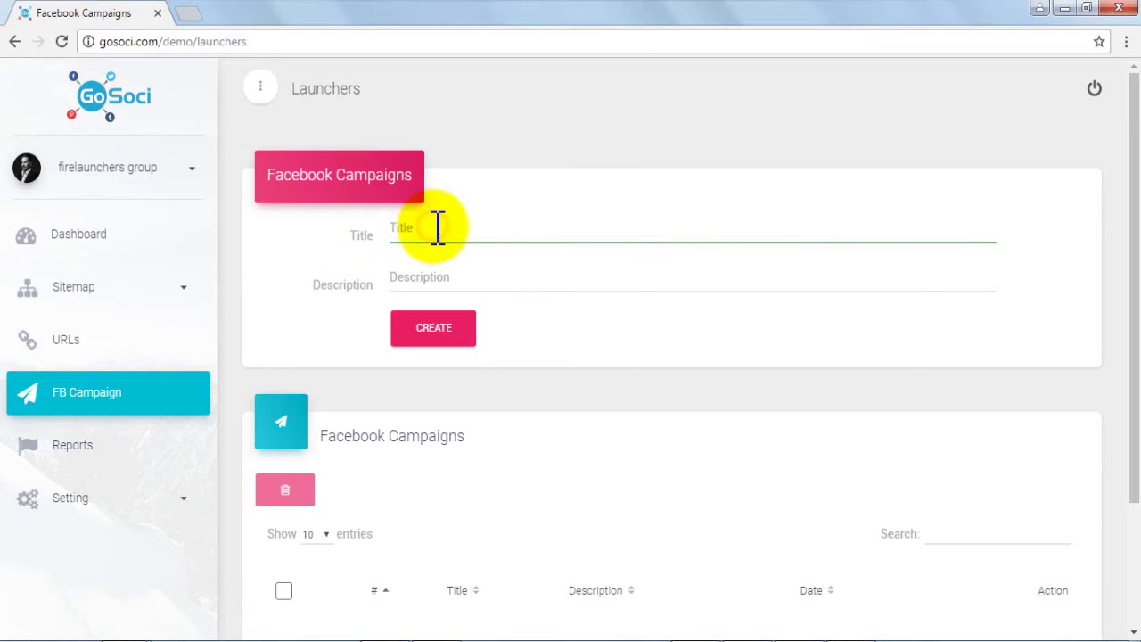
Create the 'Online Marketing' Facebook campaign with description 'Online Marketing made Easy'.
text(nline Marketing)
click(432, 276)
text(On)
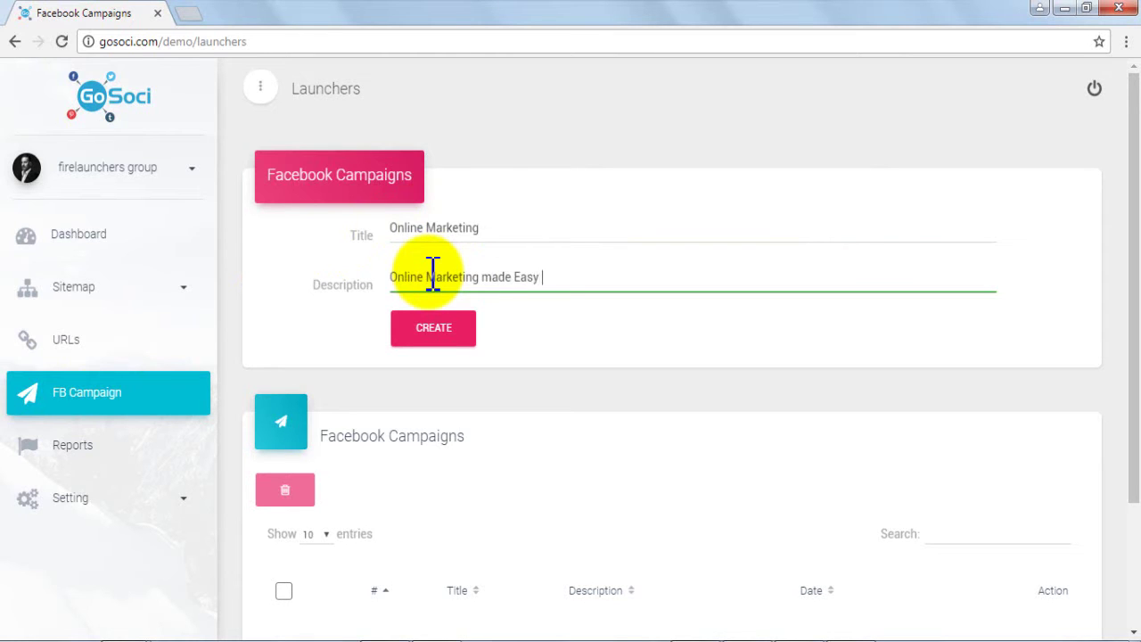
click(434, 334)
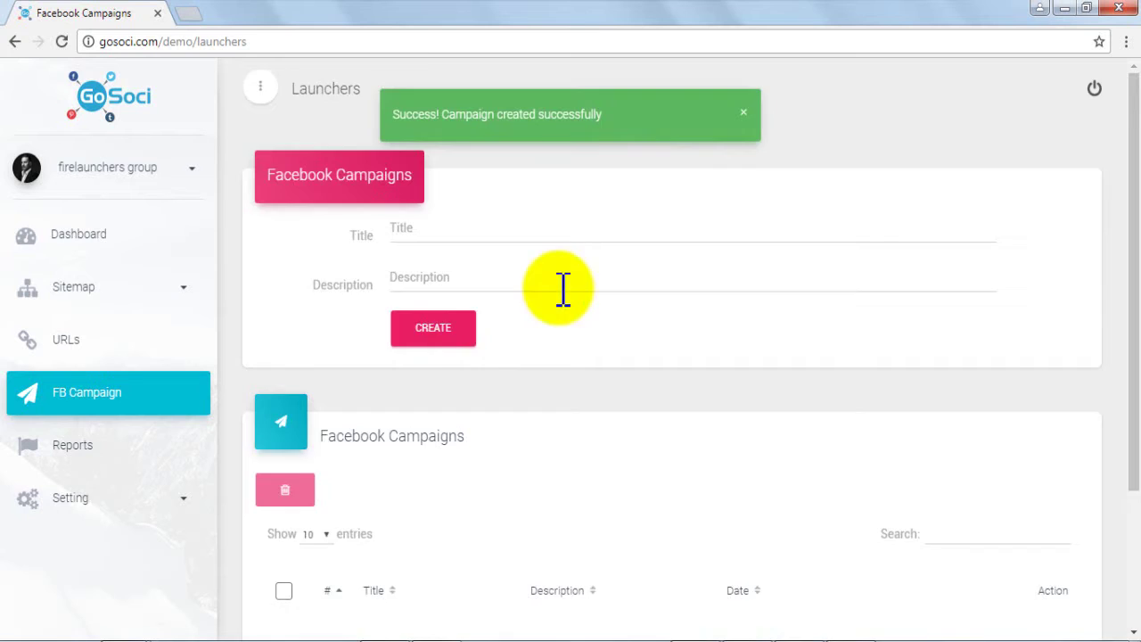
scroll(1122, 370, down, 2)
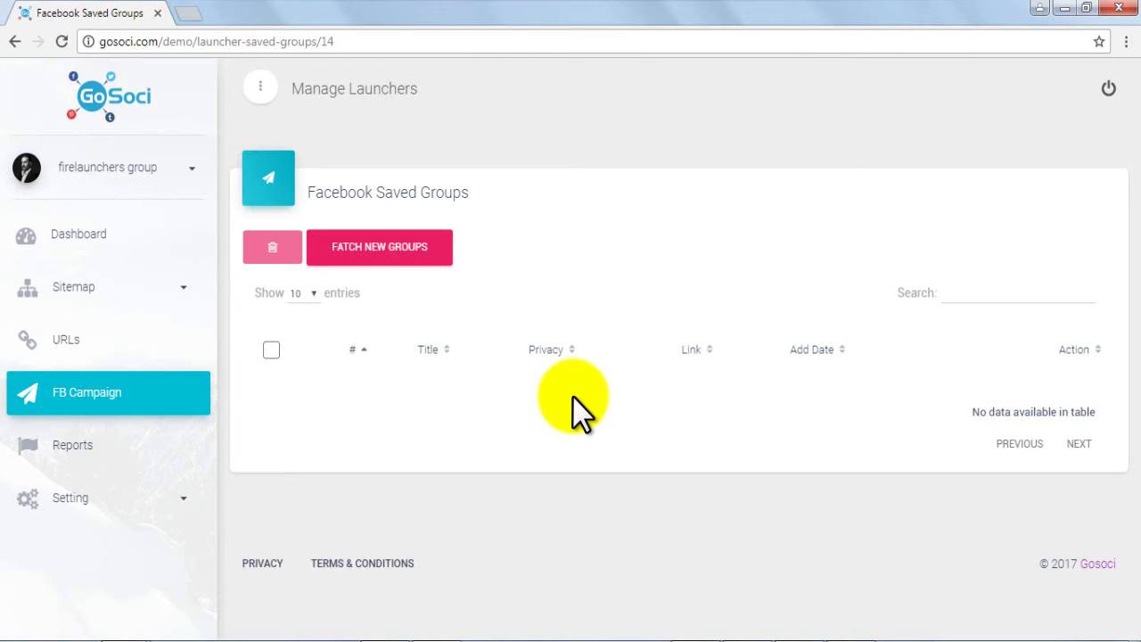
Search saved groups for 'online marketing' and fetch new matching Facebook groups.
click(981, 295)
text(online marketing)
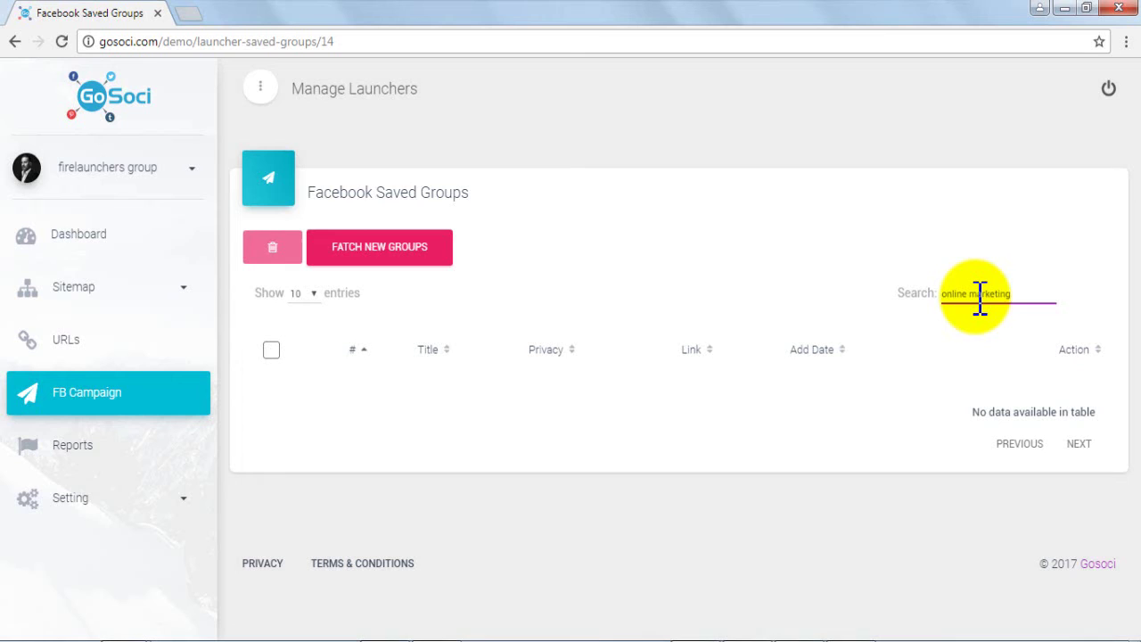
click(423, 242)
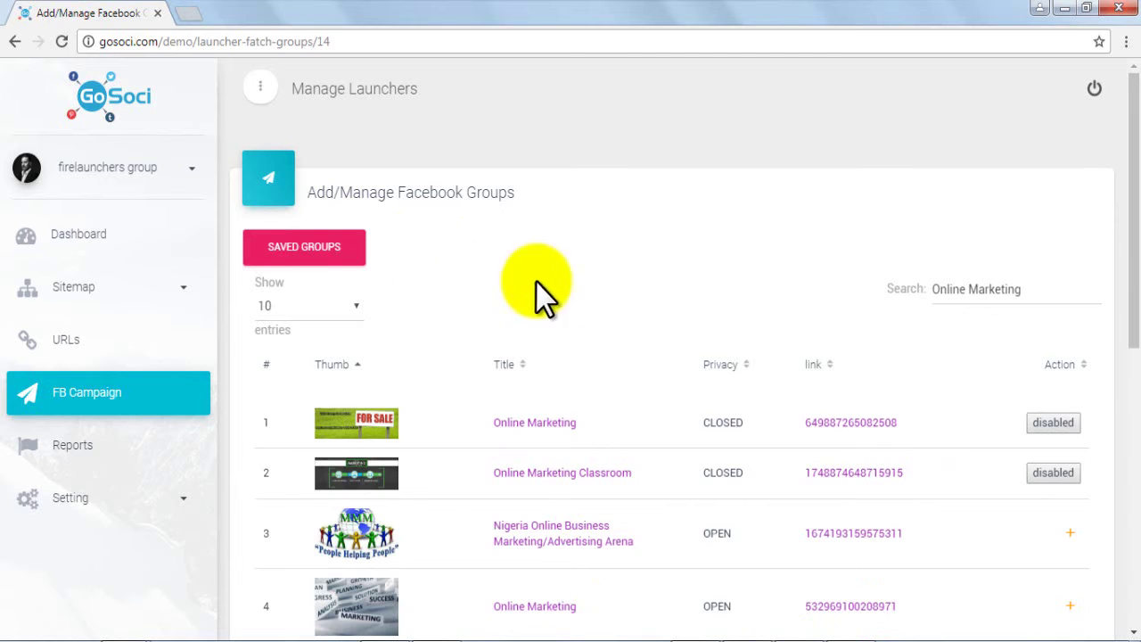
Scroll through the fetched Online Marketing groups list.
drag(1136, 221, 1130, 299)
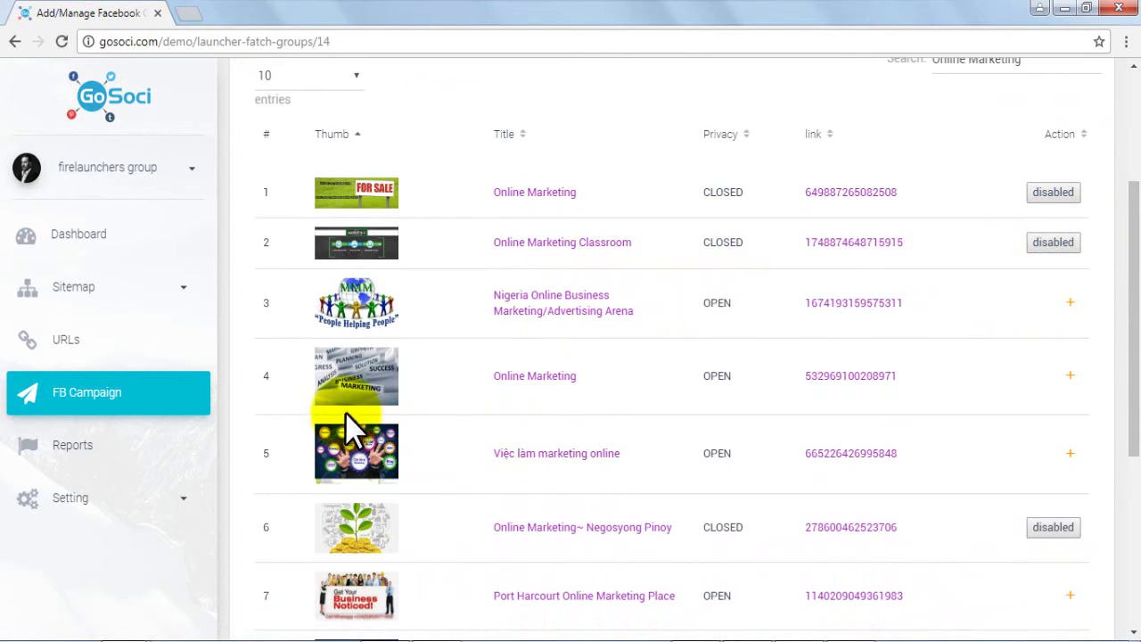
drag(1134, 283, 1115, 407)
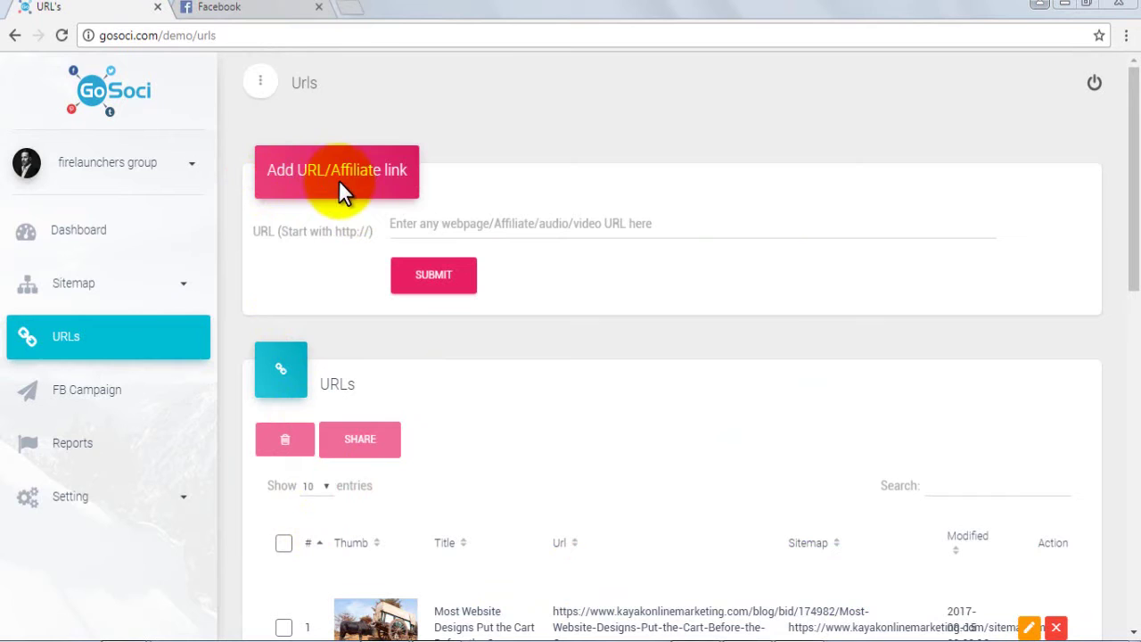
drag(100, 42, 333, 51)
key(ctrl+c)
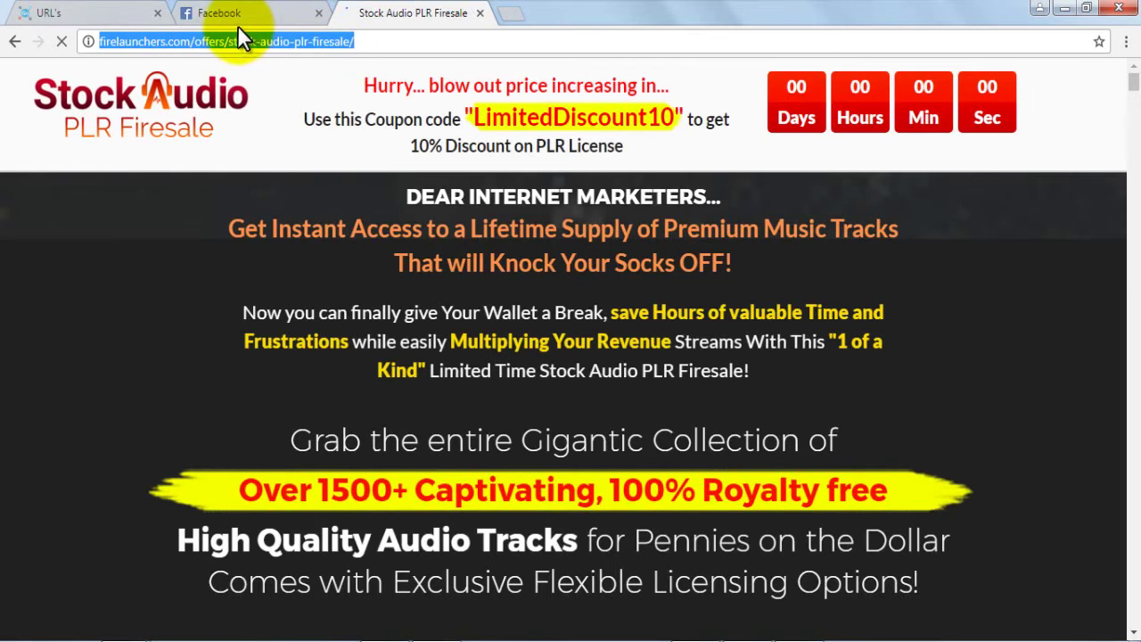
key(ctrl+w)
click(487, 228)
key(ctrl+v)
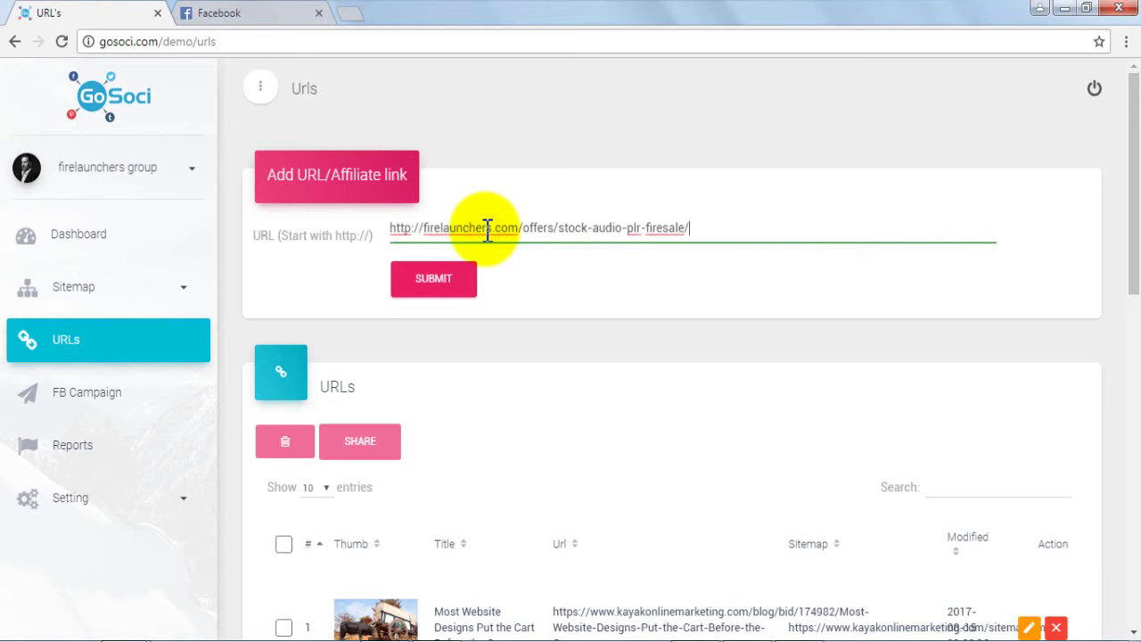
click(453, 282)
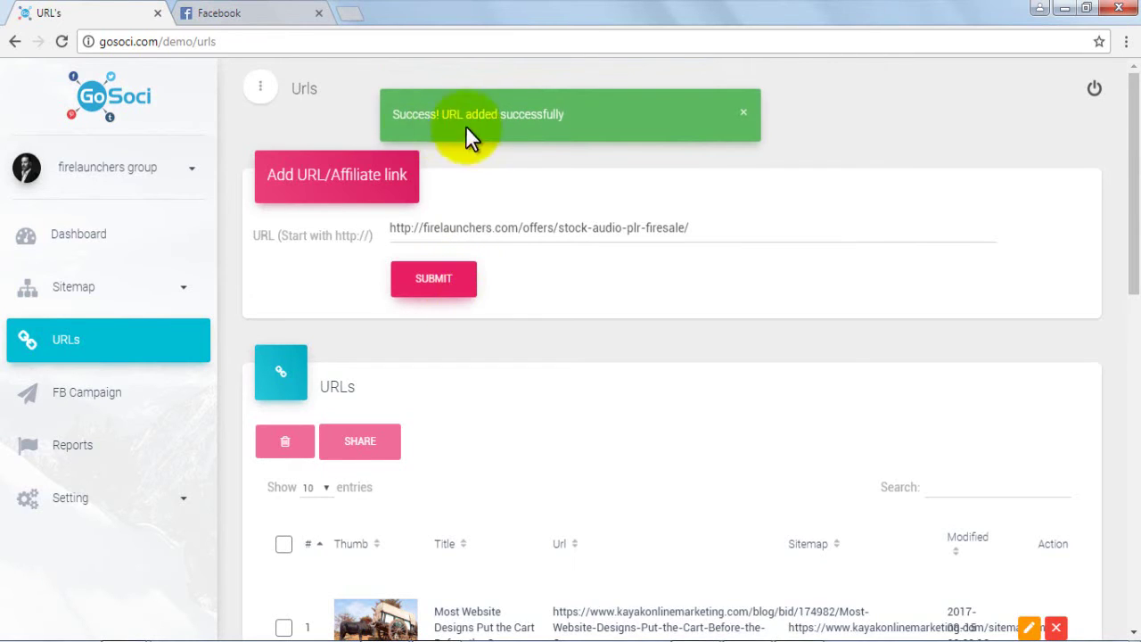
Go to the last page of URLs and open row 490's Stock Audio link for editing.
drag(1133, 158, 1097, 438)
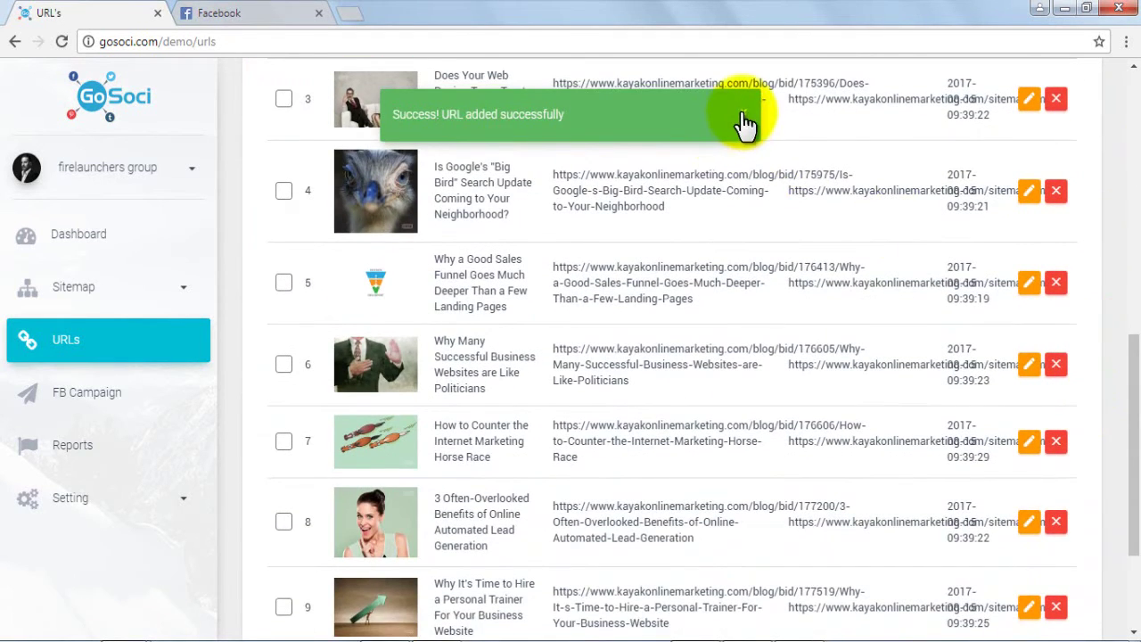
click(1008, 562)
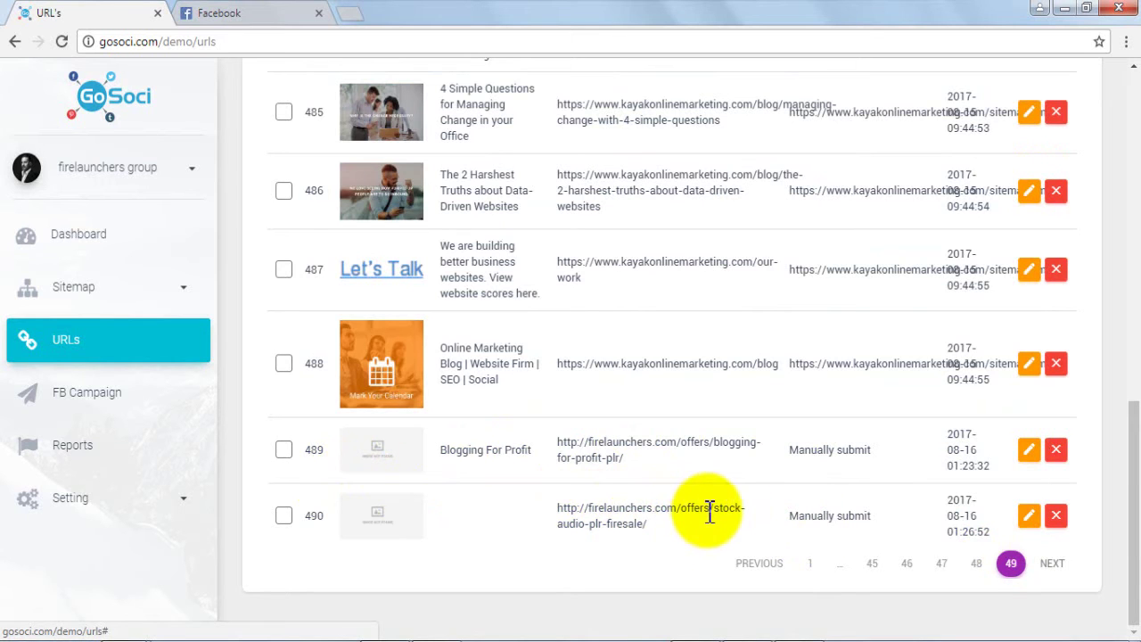
click(1028, 517)
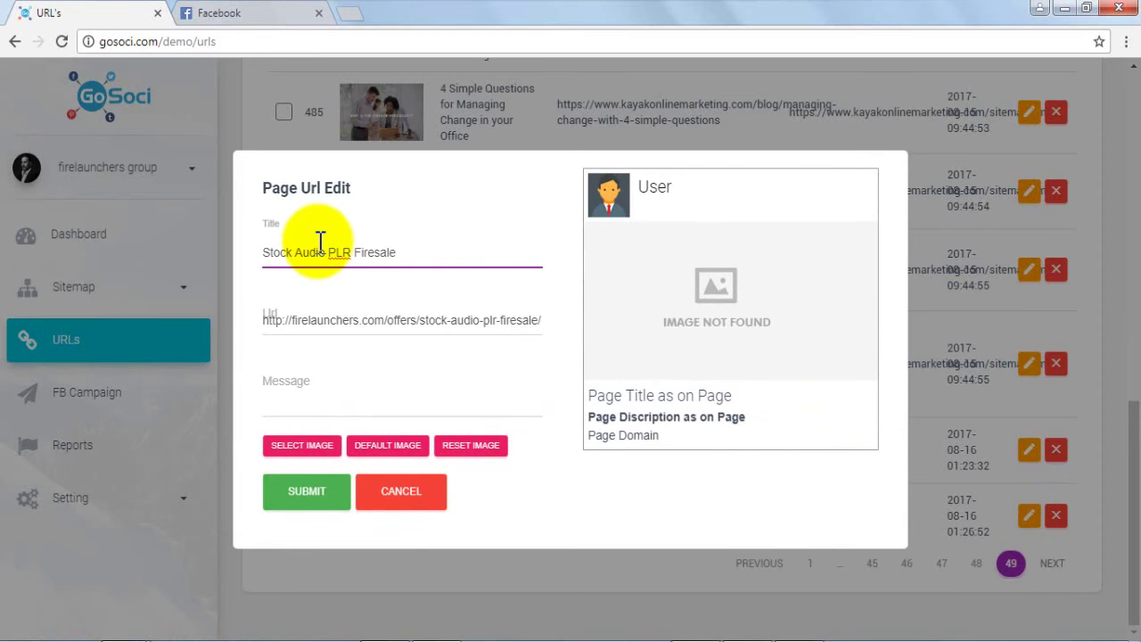
Give URL 490 the title Stock Audio PLR Firesale, message 'for testing' and the fb10 image.
click(348, 410)
text(for testing)
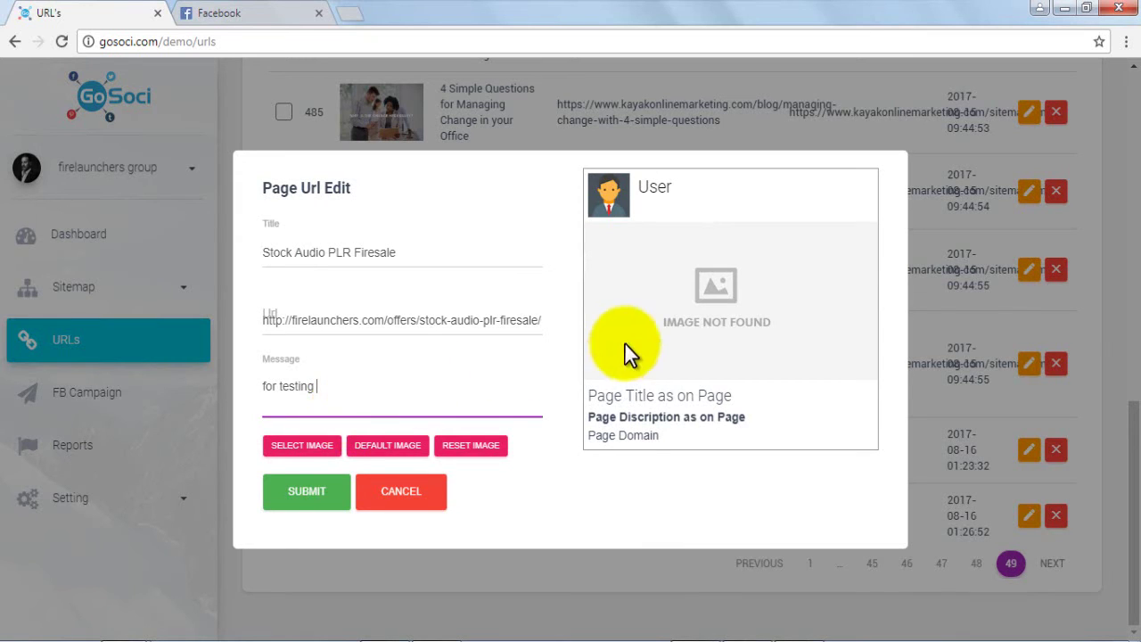
click(300, 441)
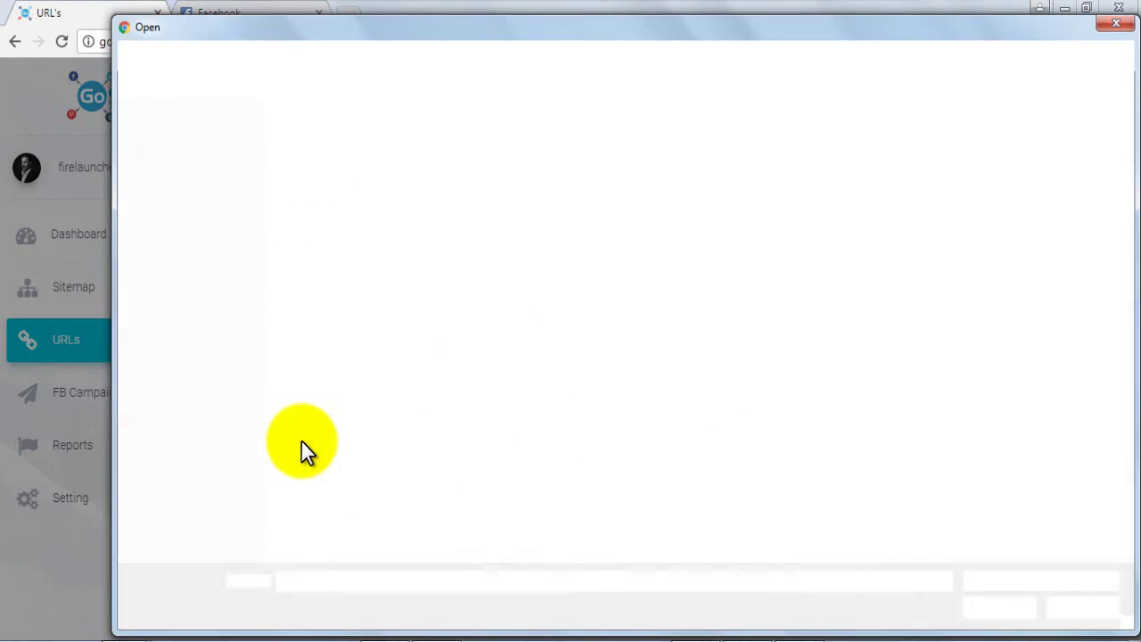
click(873, 272)
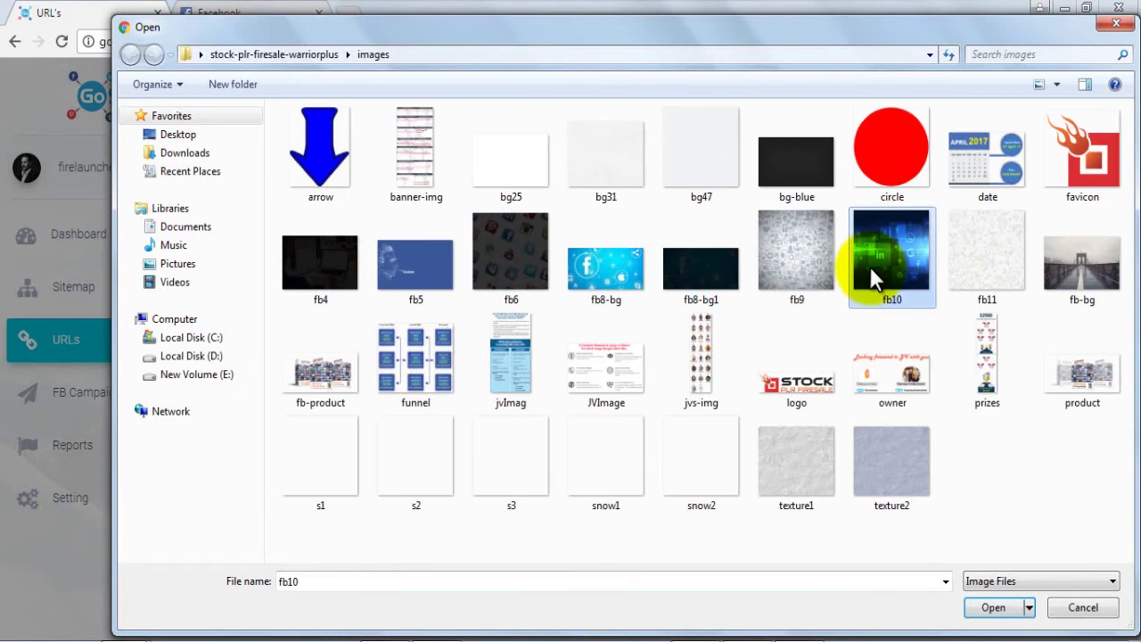
click(993, 607)
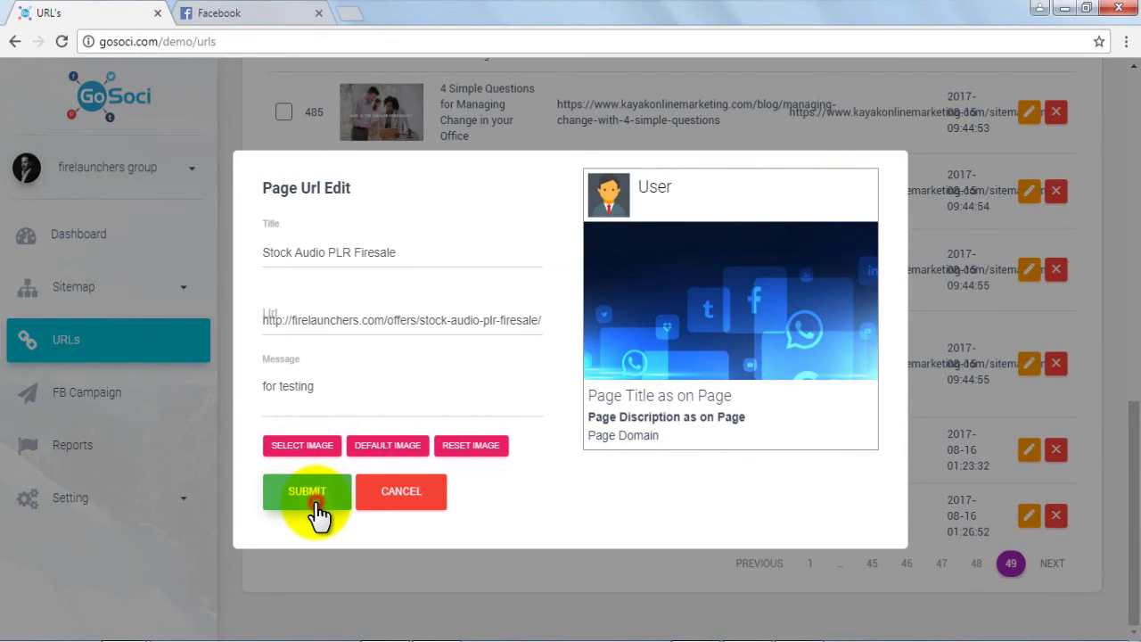
click(317, 504)
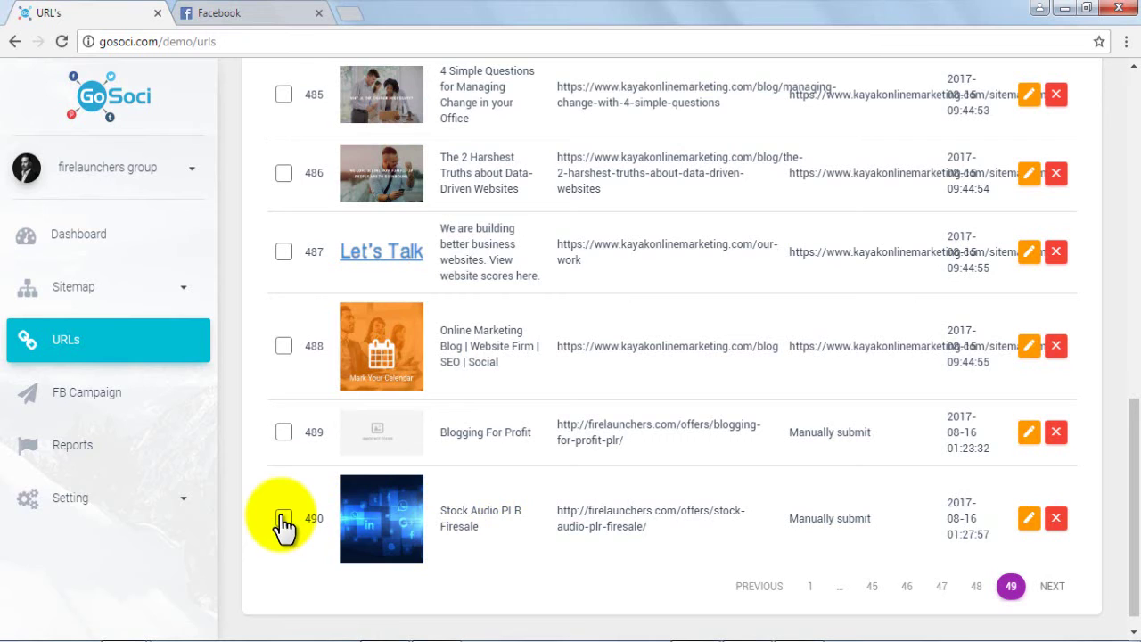
Share row 490 to the Facebook timeline only, confirming the selected posting time.
scroll(356, 320, up, 8)
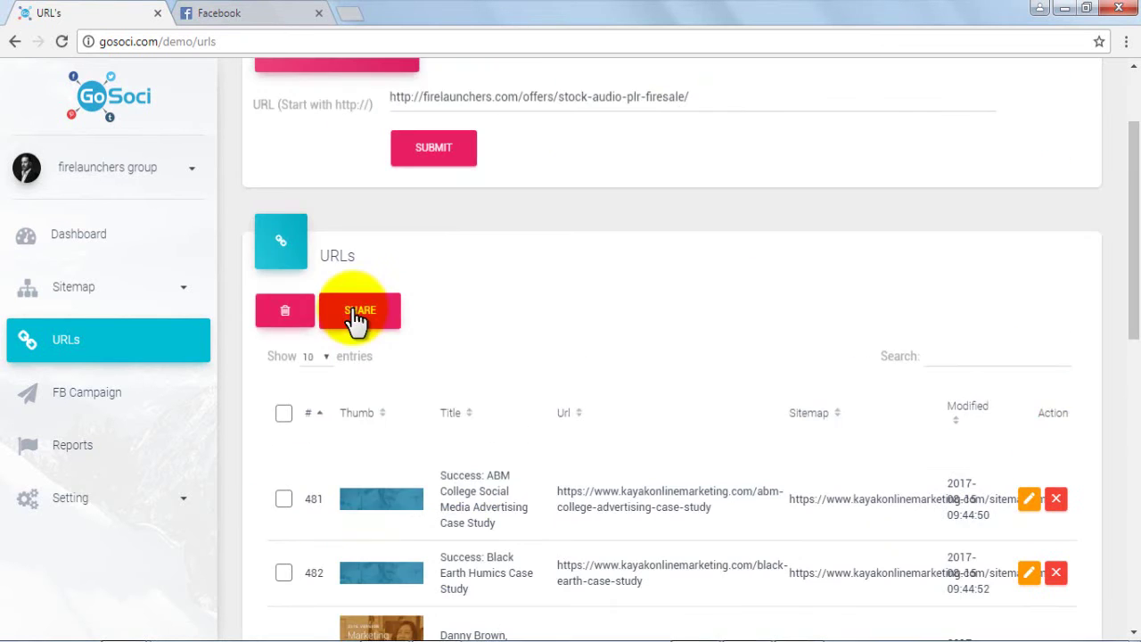
click(359, 311)
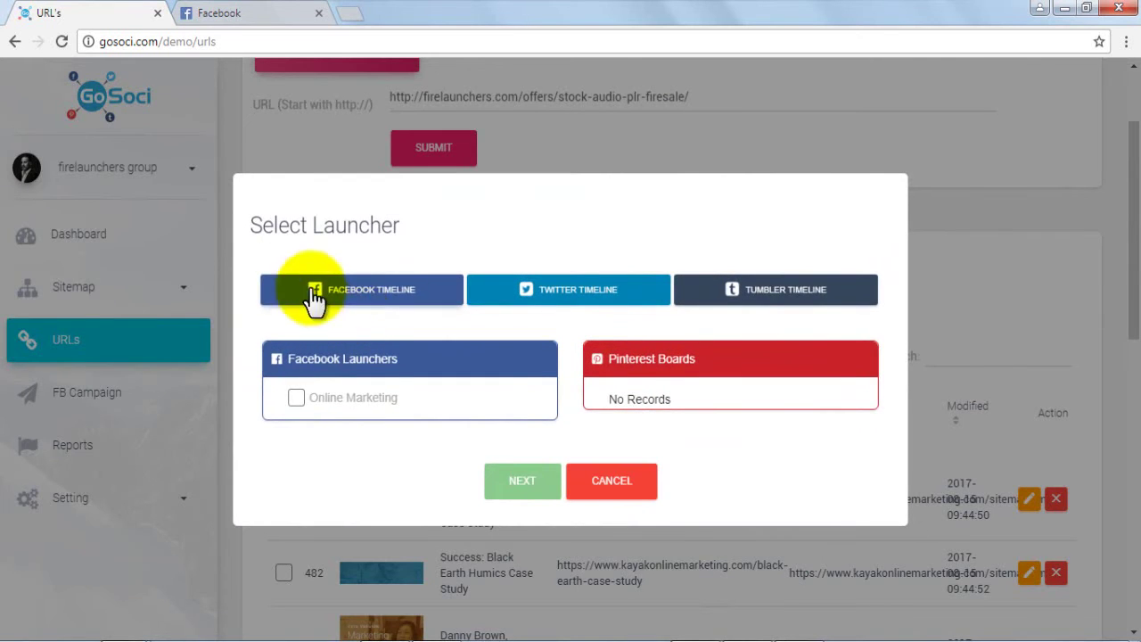
click(392, 302)
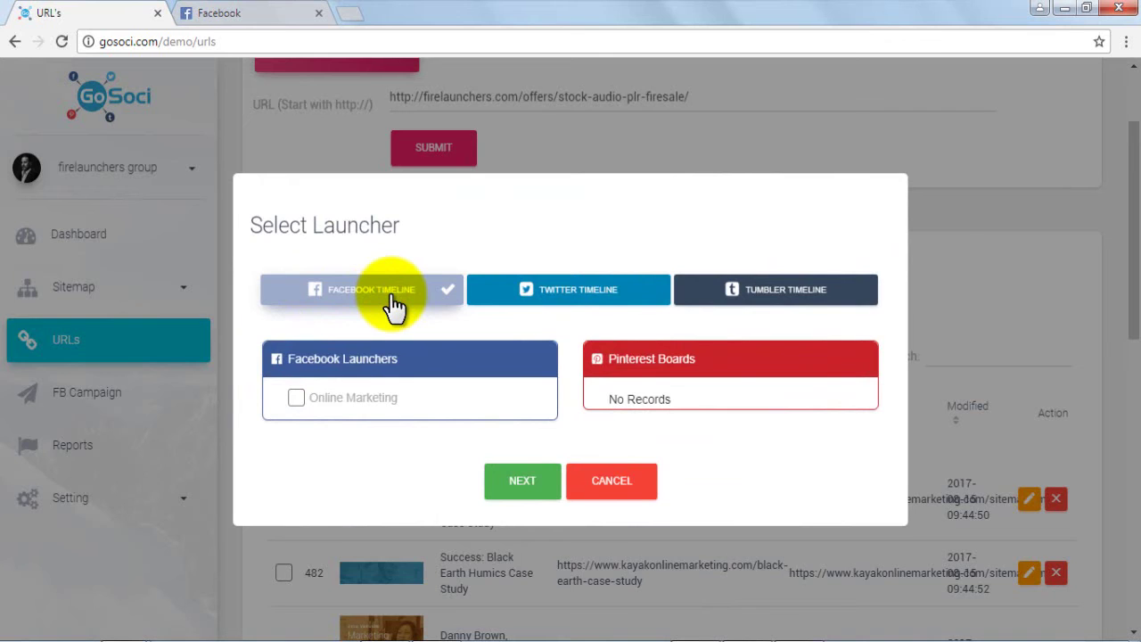
click(522, 480)
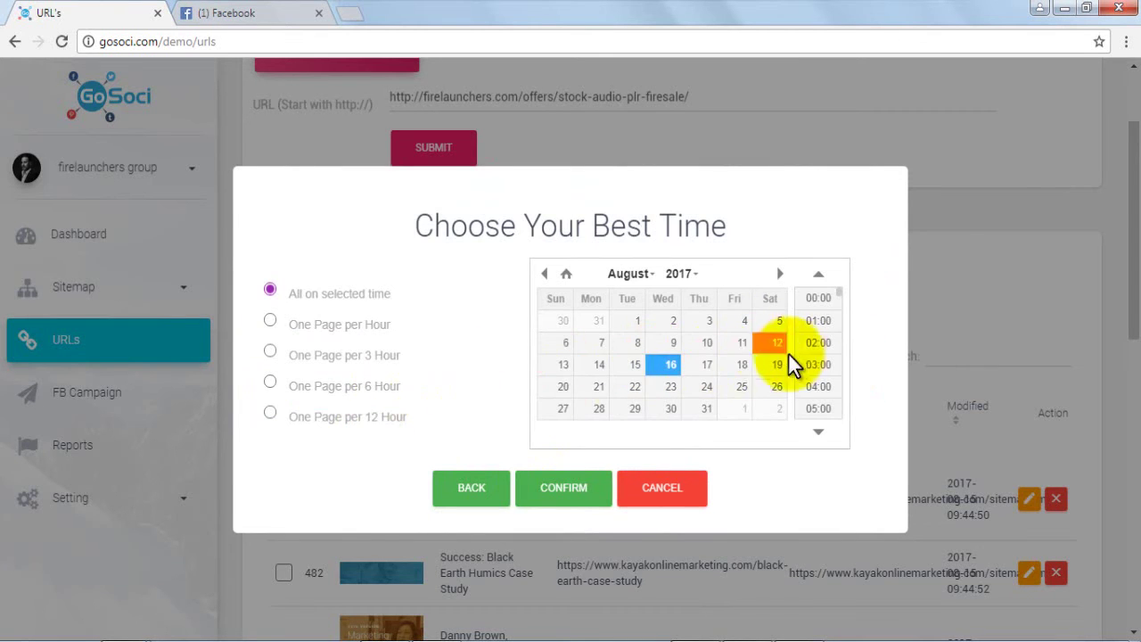
click(572, 496)
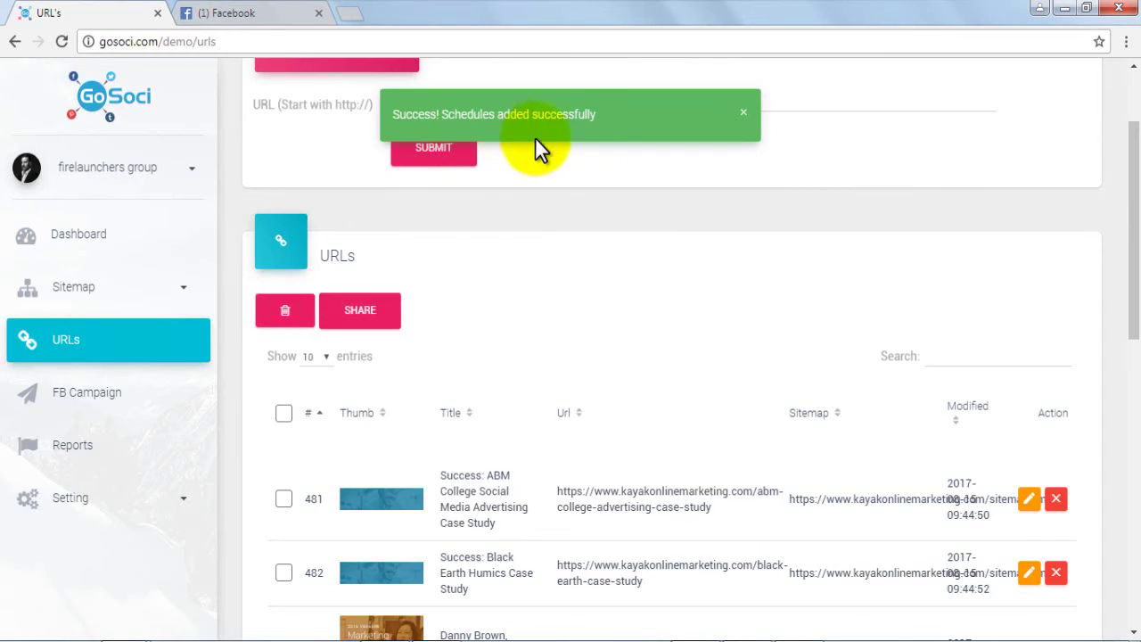
Check the Facebook feed for the Stock Audio PLR Firesale post reading 'for testing'.
click(226, 13)
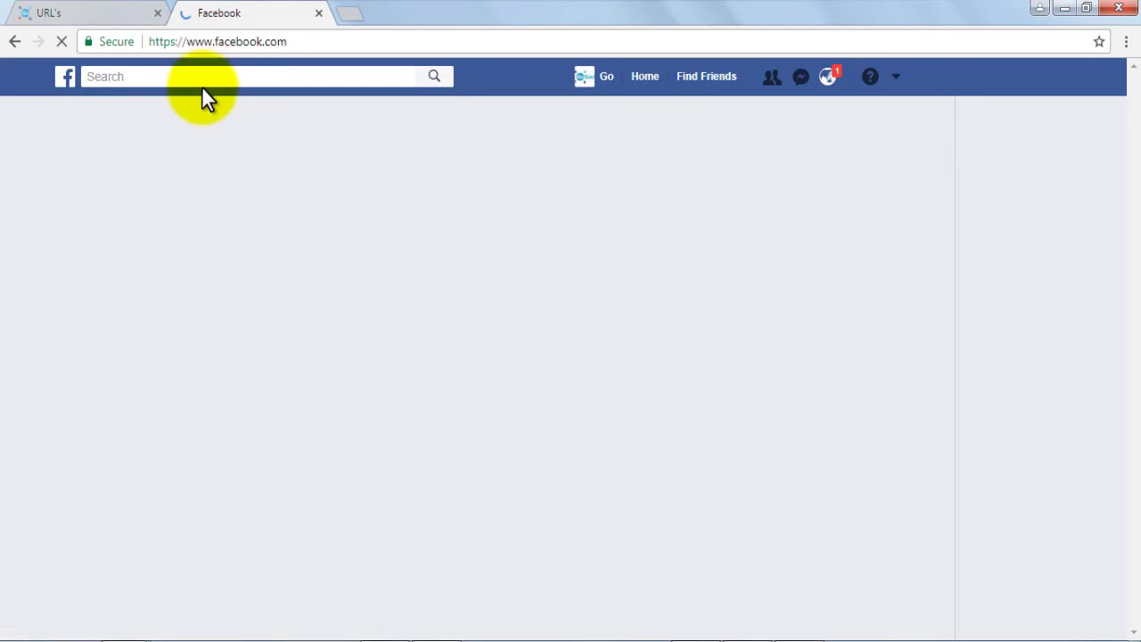
scroll(471, 247, down, 3)
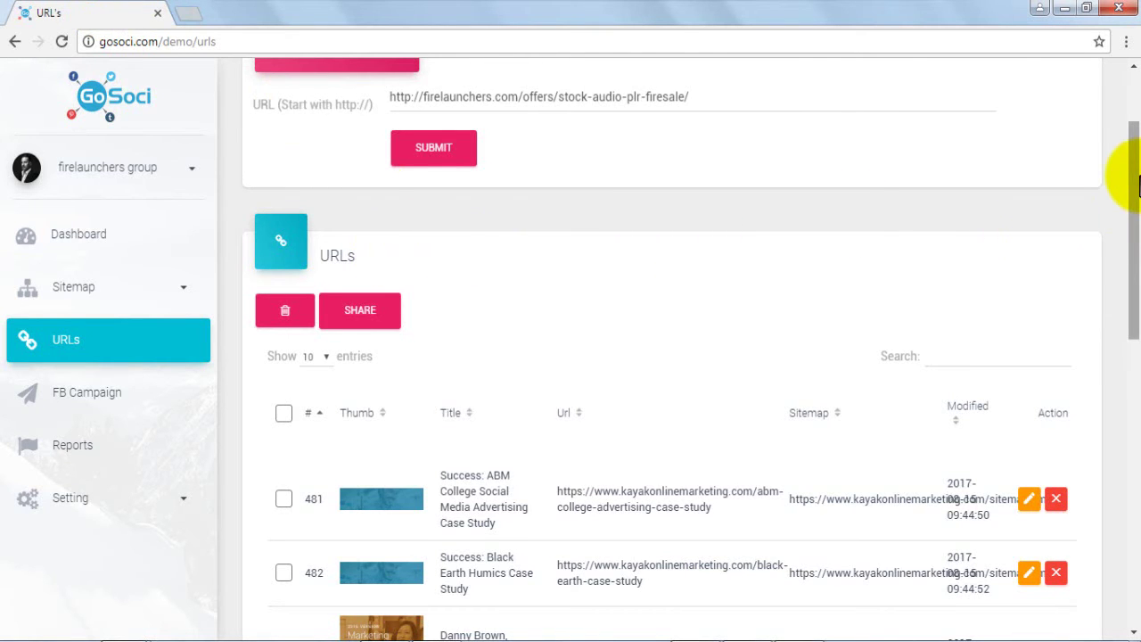
Delete the Blogging For Profit URL in row 489 from the URL list.
drag(1139, 183, 1108, 459)
click(284, 416)
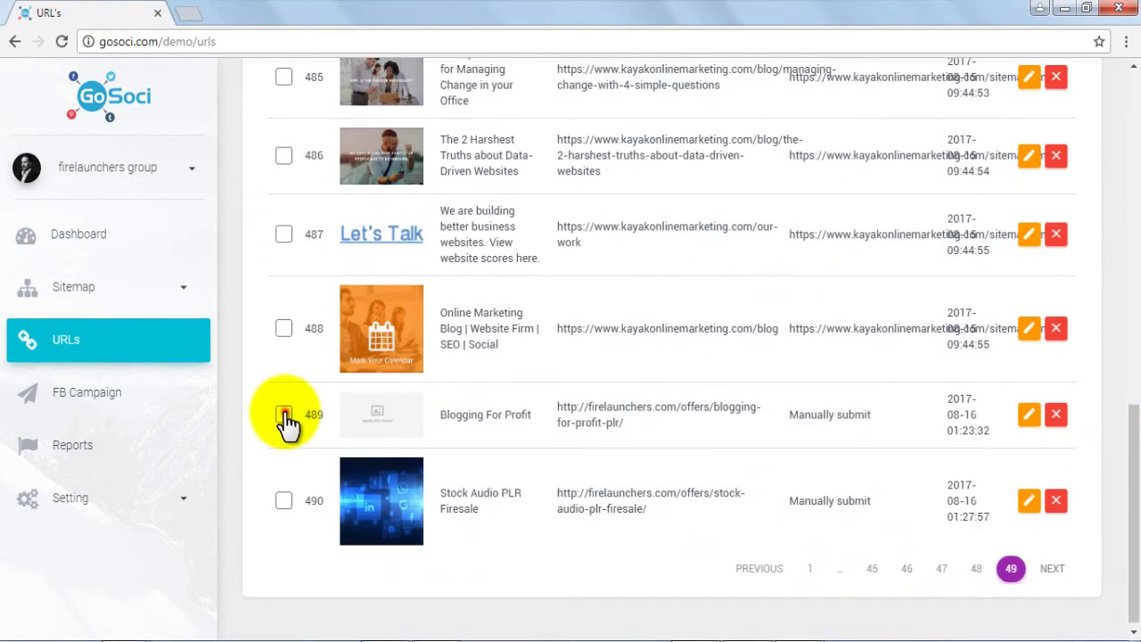
click(1055, 413)
click(524, 455)
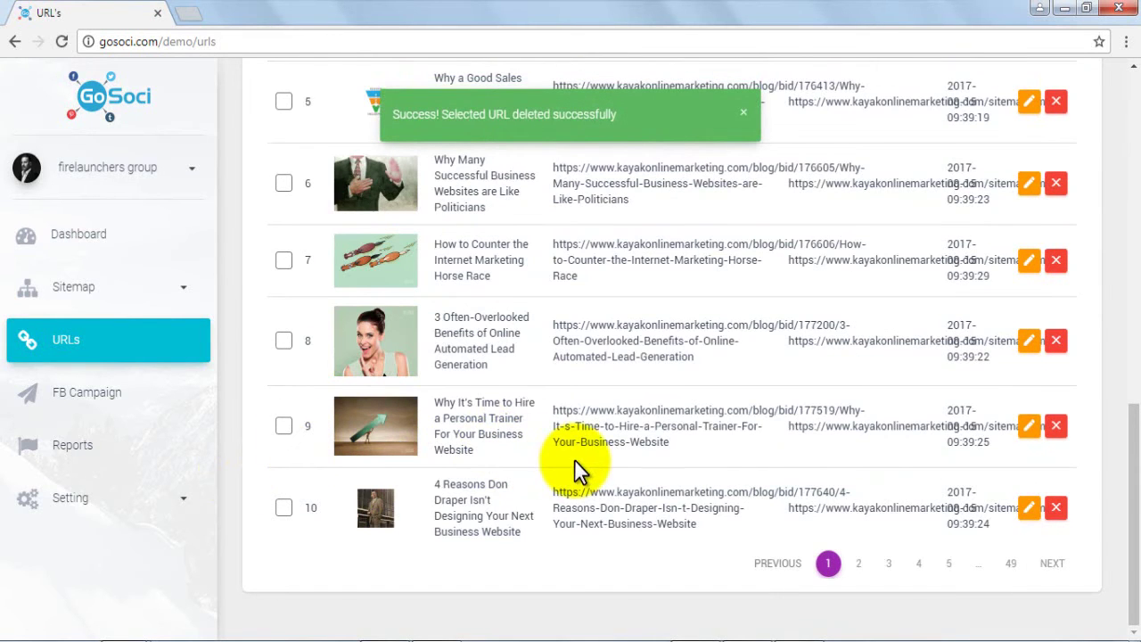
drag(1138, 481, 1137, 156)
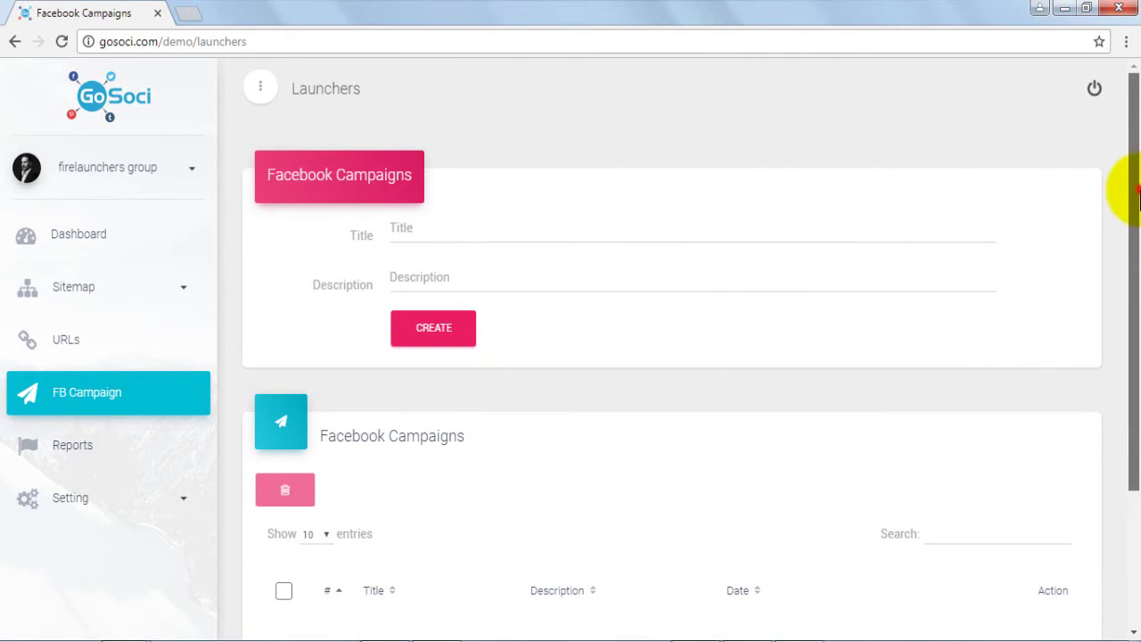
Look over the campaign's three saved Facebook groups, then return to the URLs list.
drag(1128, 183, 1126, 317)
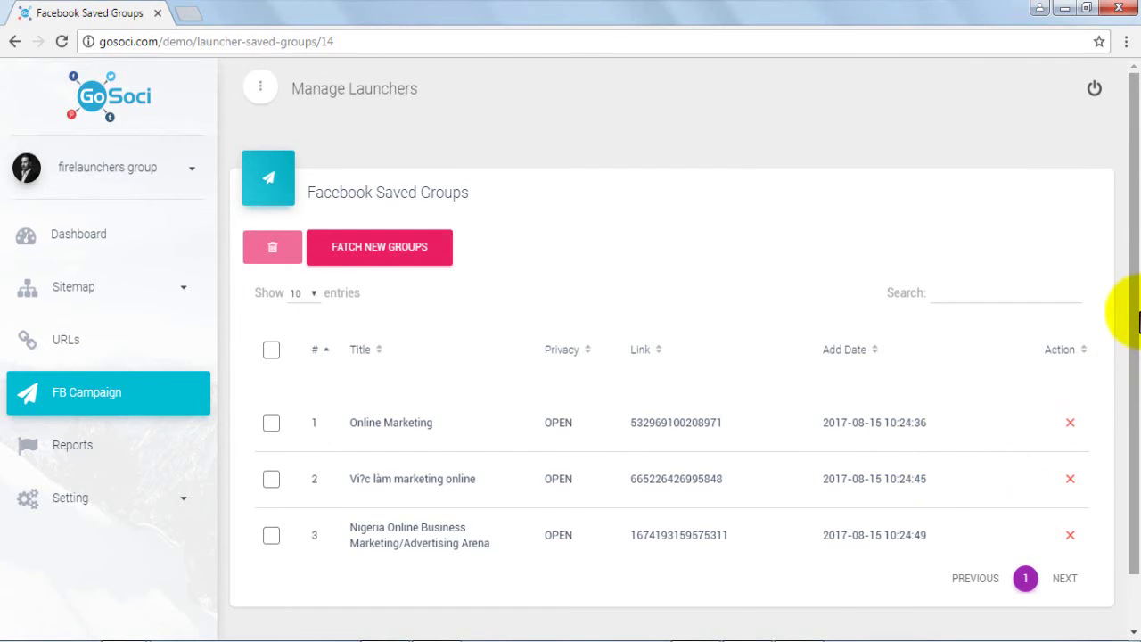
drag(1120, 319, 1120, 338)
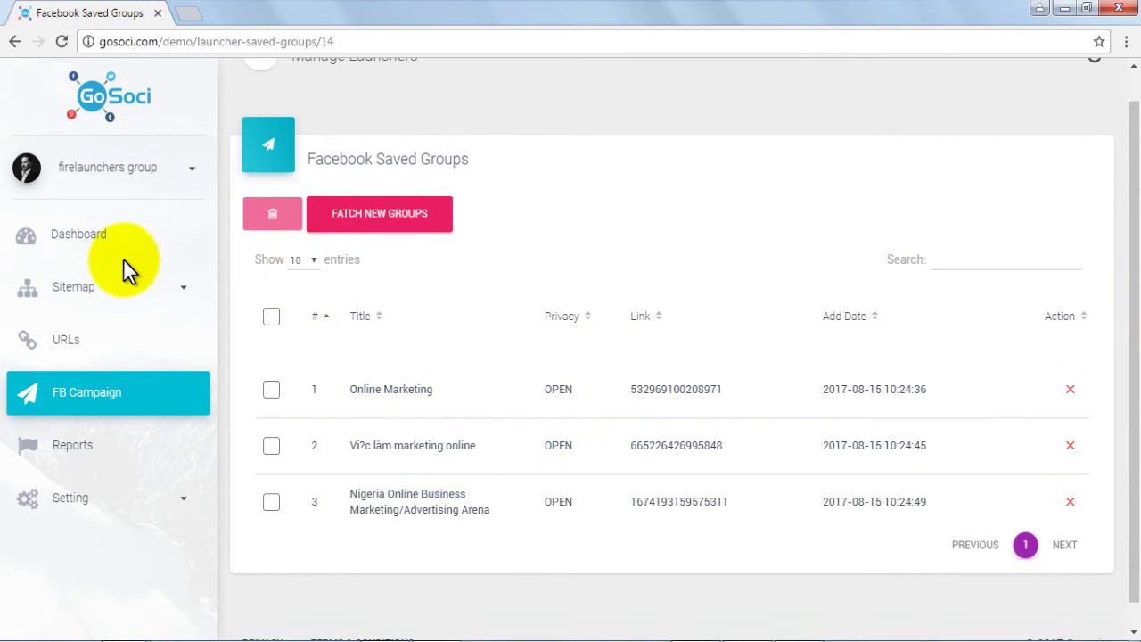
click(135, 339)
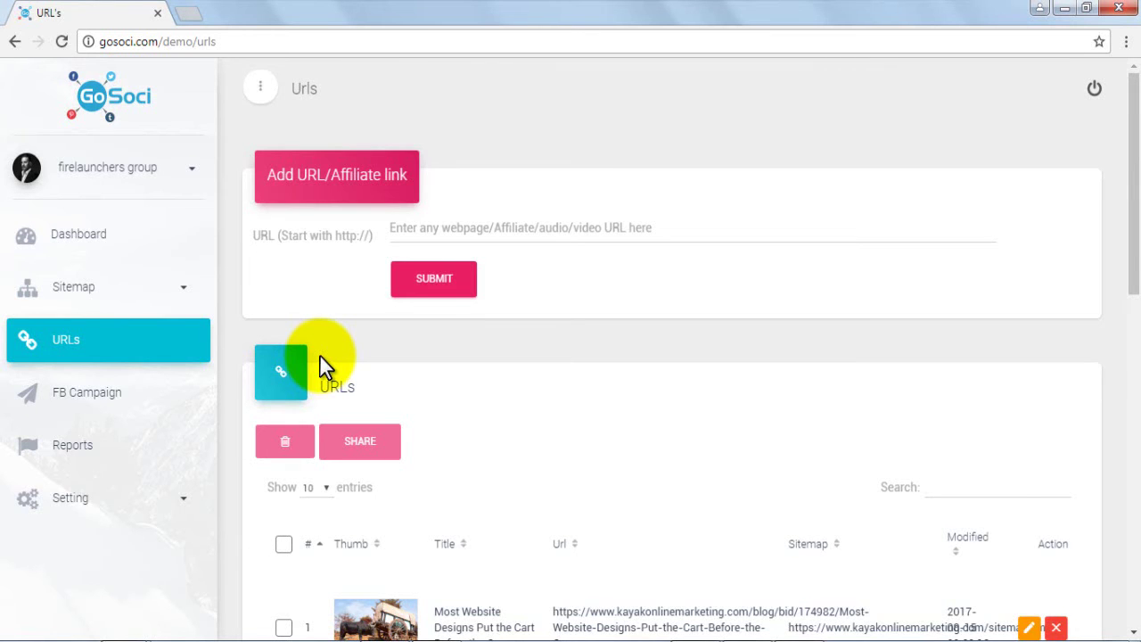
Schedule the Most Website Designs Put the Cart Before the Ox URL through the Online Marketing launcher.
scroll(1125, 142, down, 4)
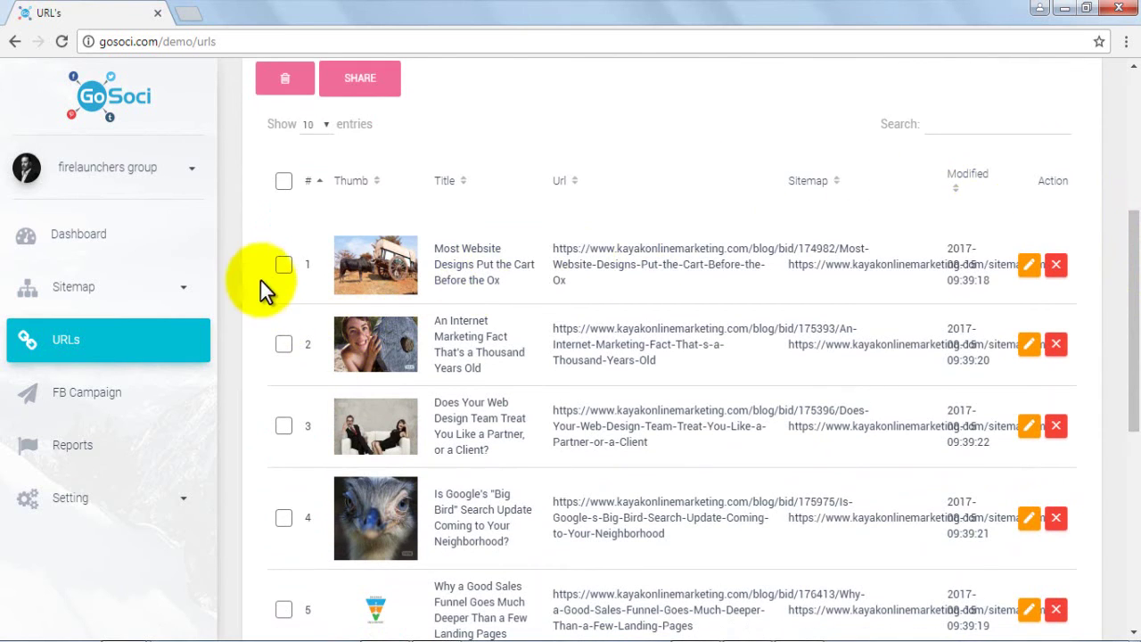
click(282, 266)
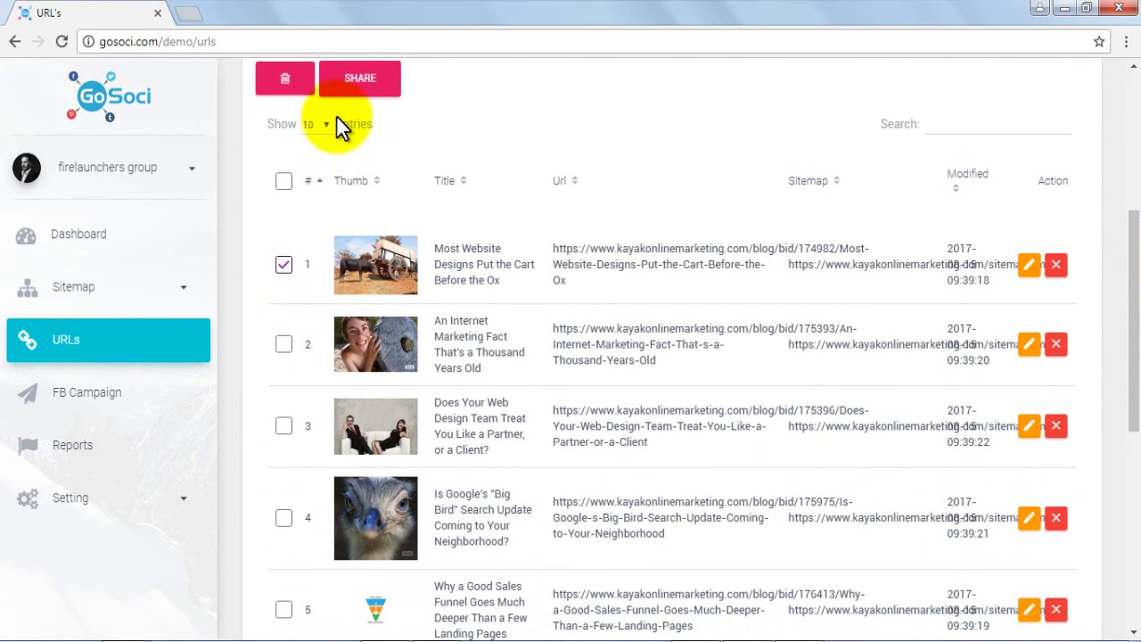
click(359, 82)
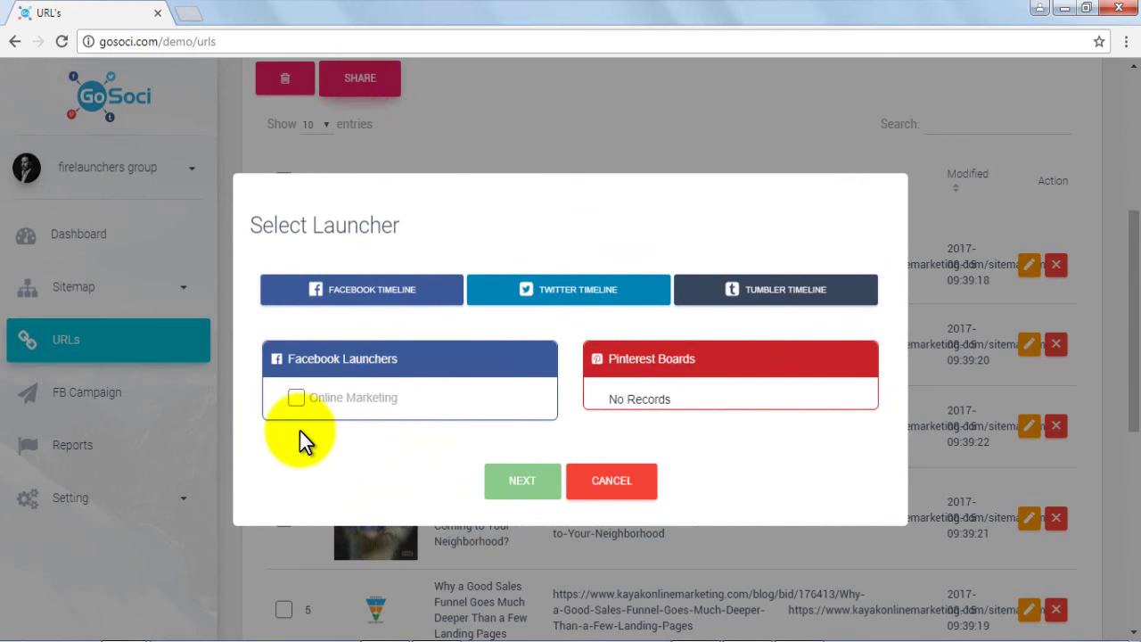
click(298, 399)
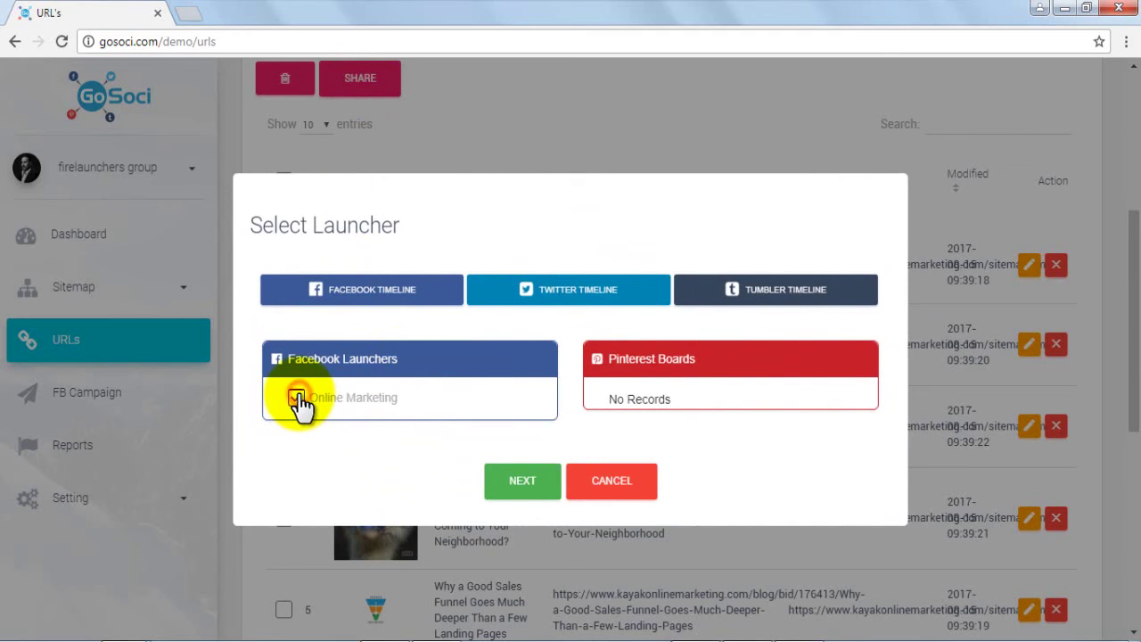
click(524, 485)
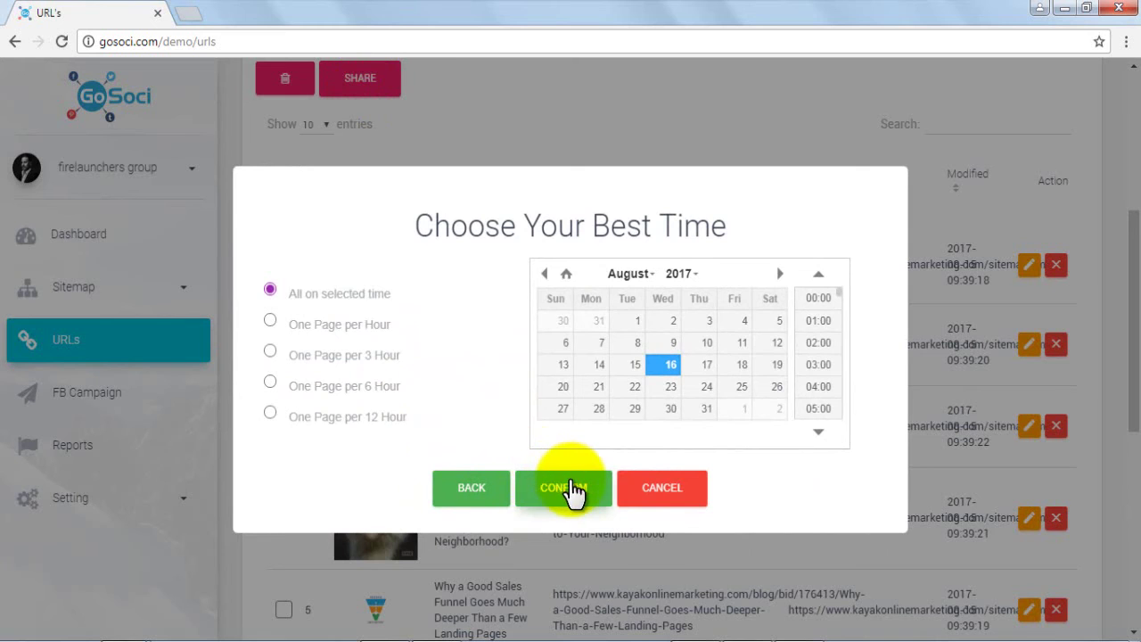
click(571, 488)
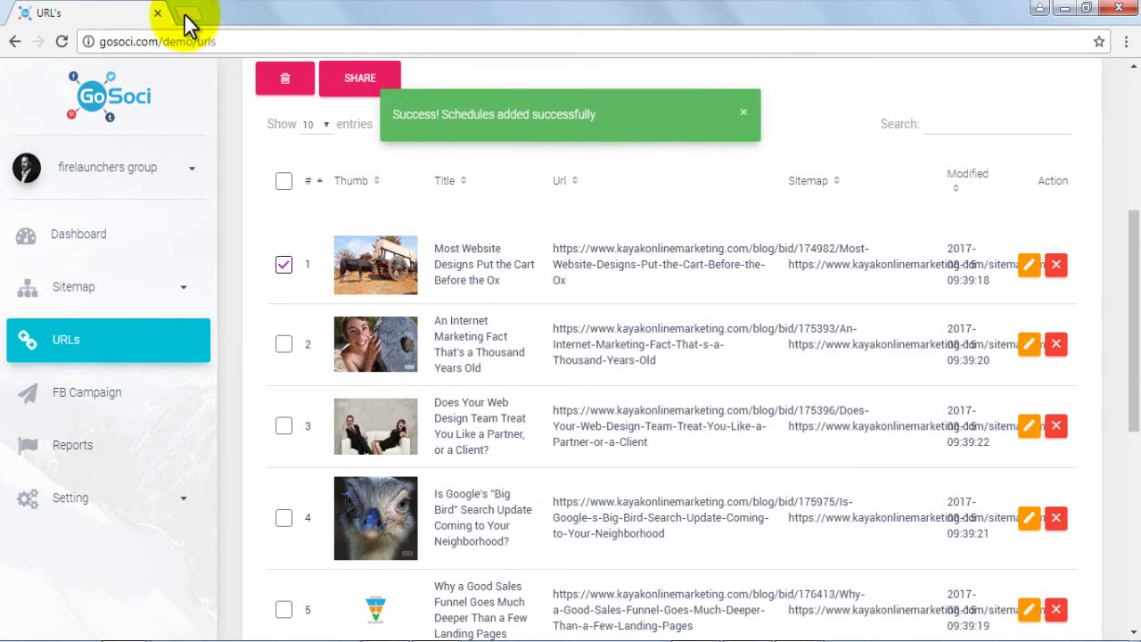
click(185, 14)
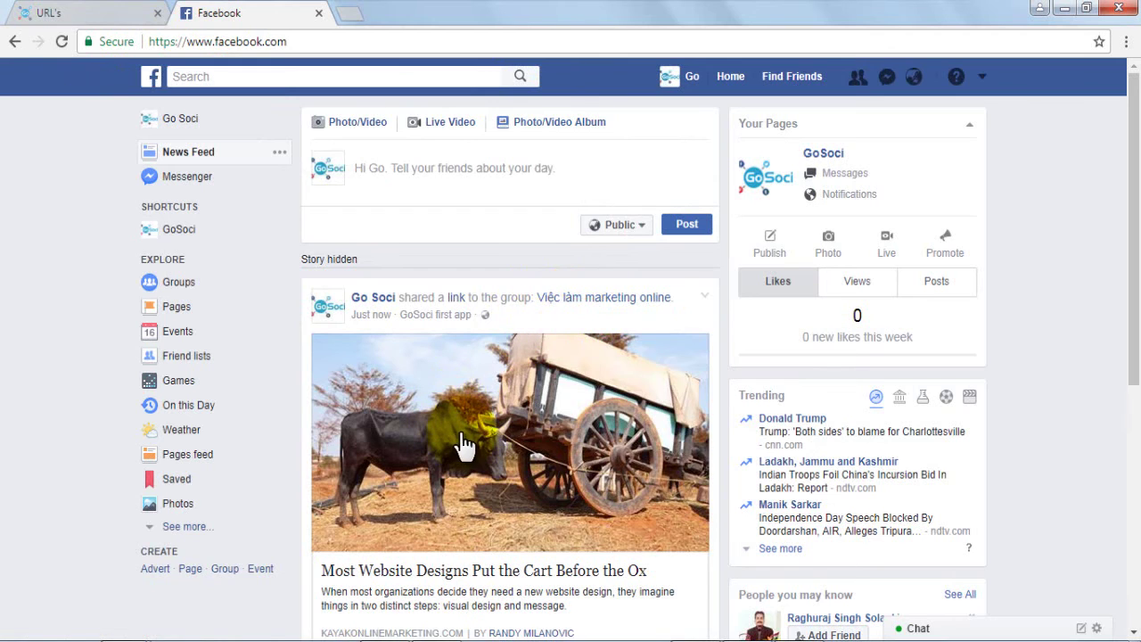
Check the shared post in the Việc làm marketing online group, then close Facebook.
click(586, 300)
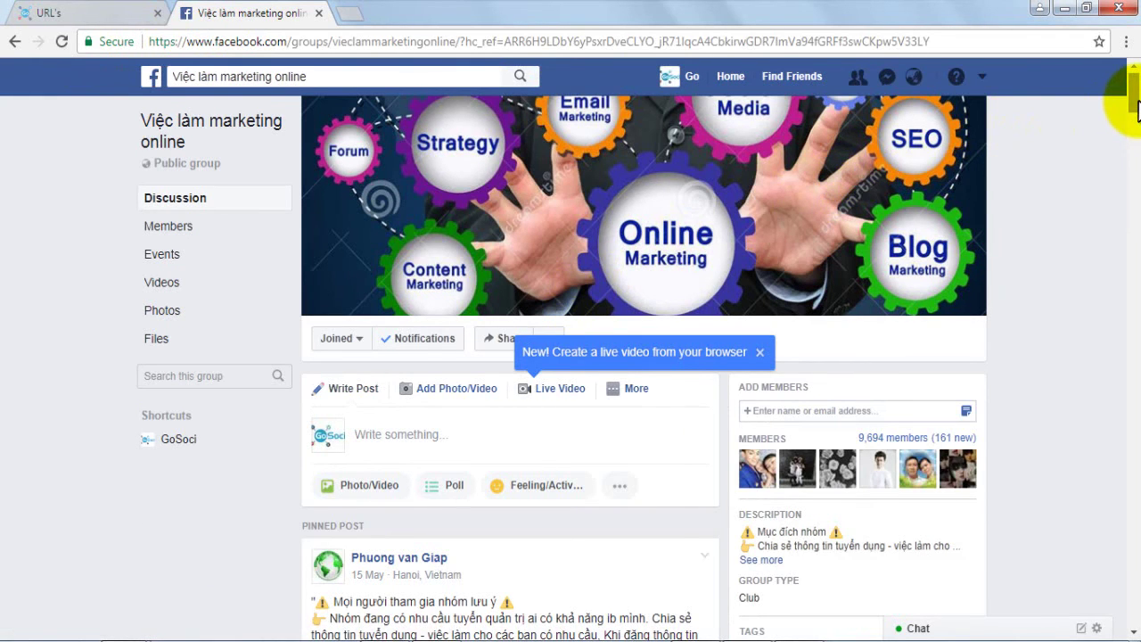
drag(1137, 102, 1130, 162)
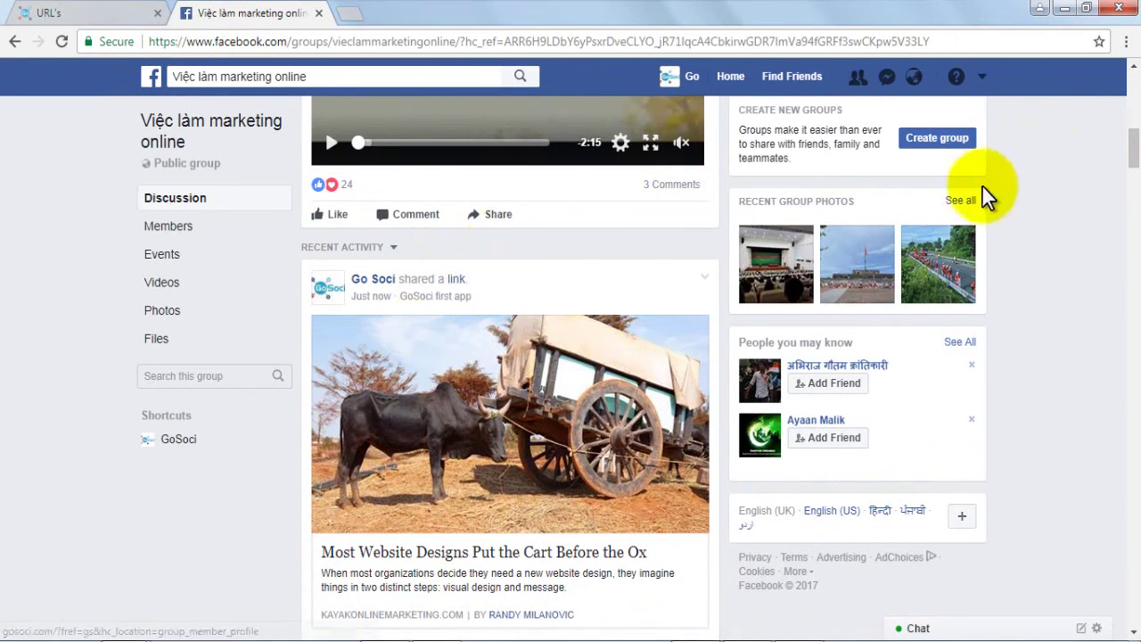
key(ctrl+w)
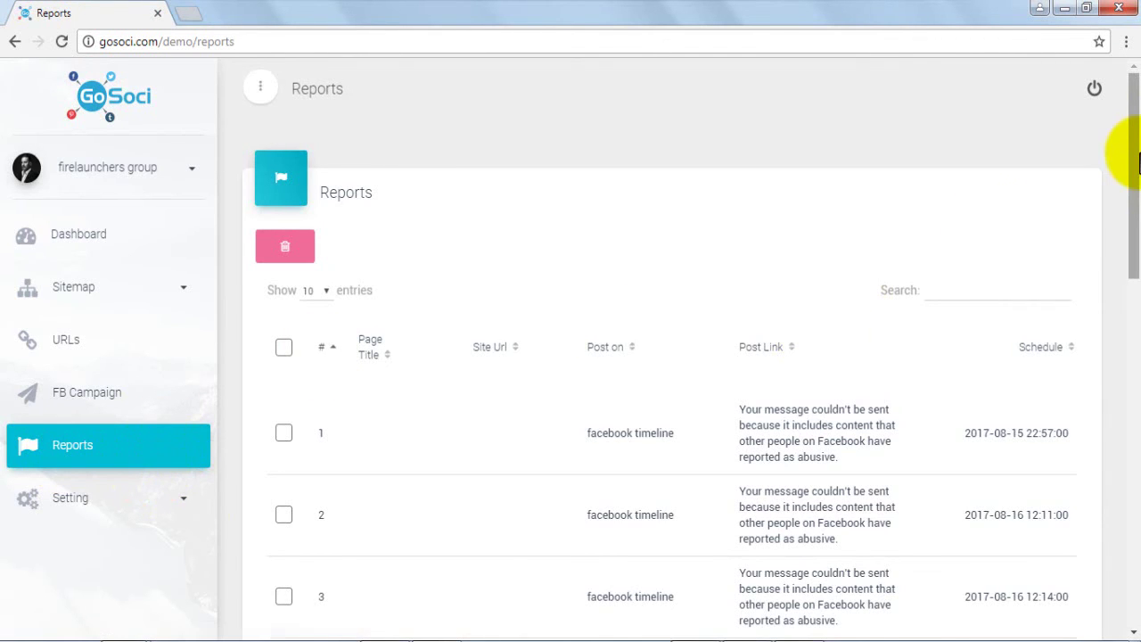
Delete the first four Reports entries, including the three failed abusive-content posts.
drag(1137, 156, 326, 377)
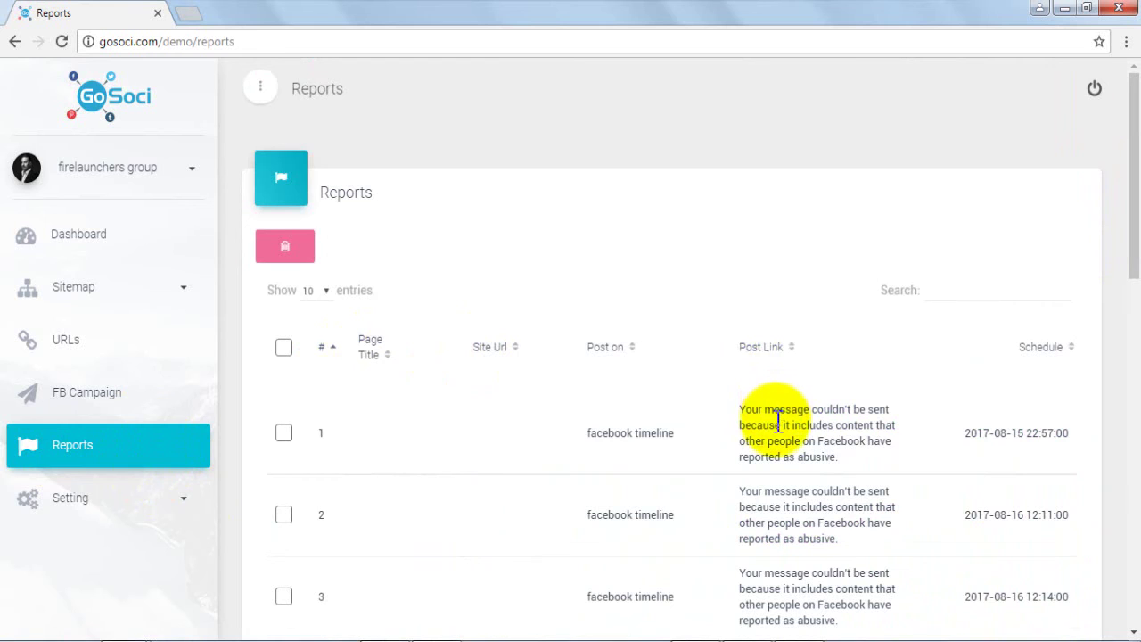
drag(1136, 189, 1136, 264)
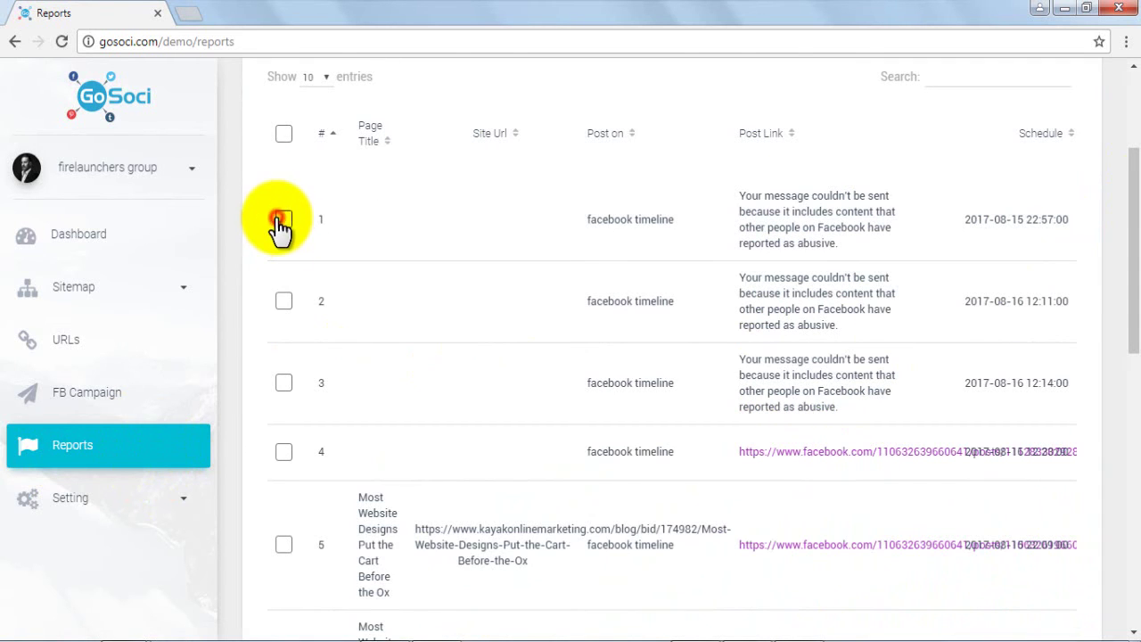
click(282, 221)
click(283, 303)
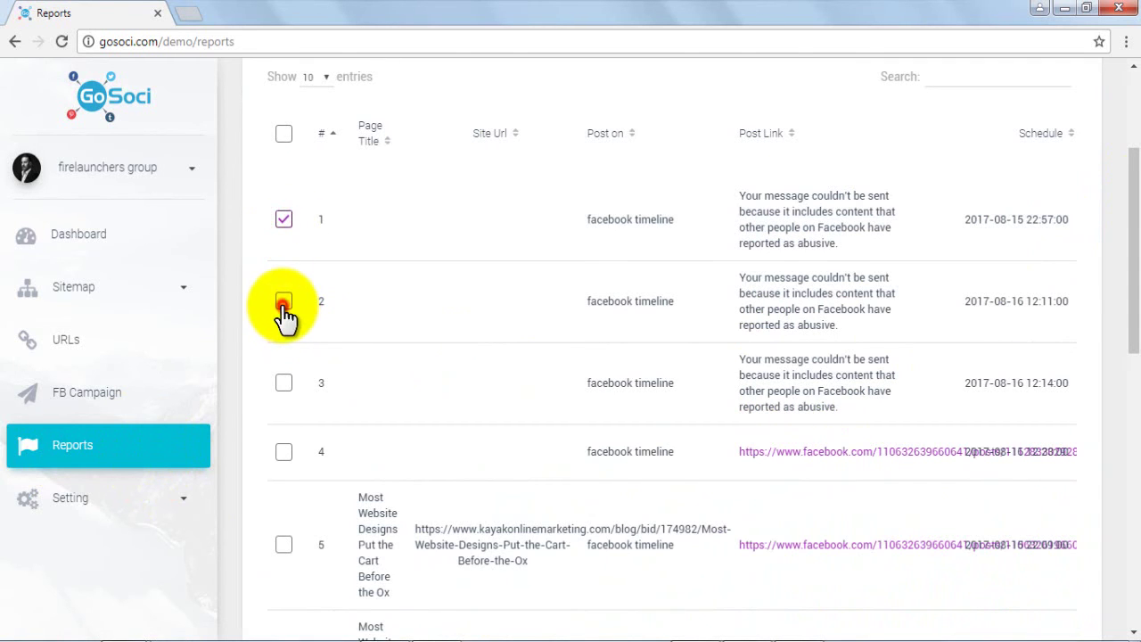
click(281, 385)
click(282, 453)
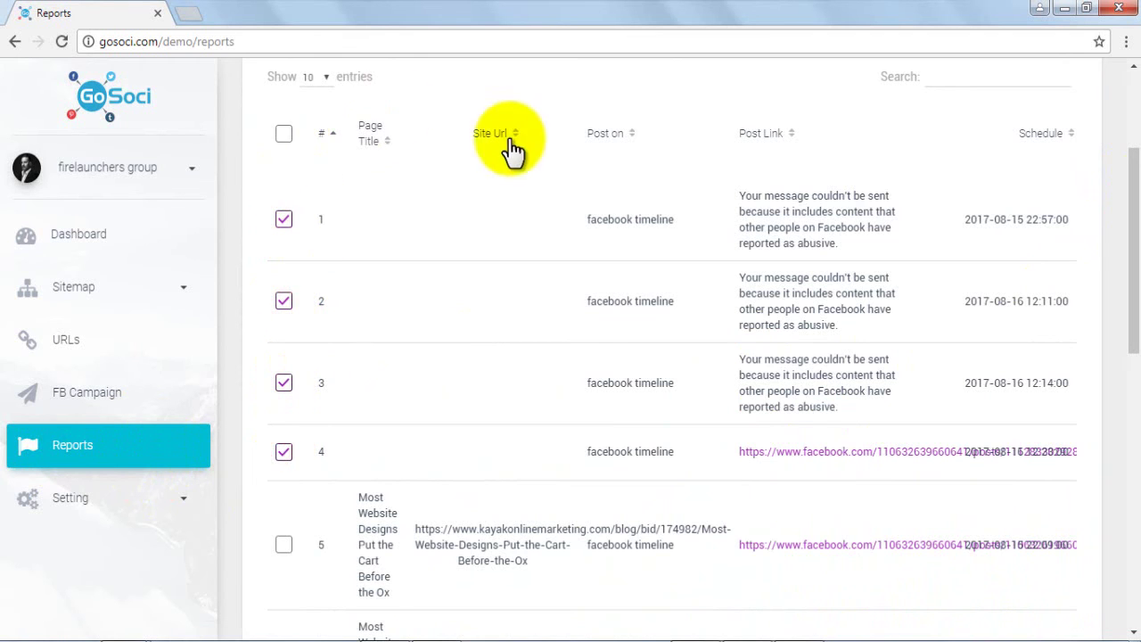
scroll(446, 196, up, 3)
click(285, 246)
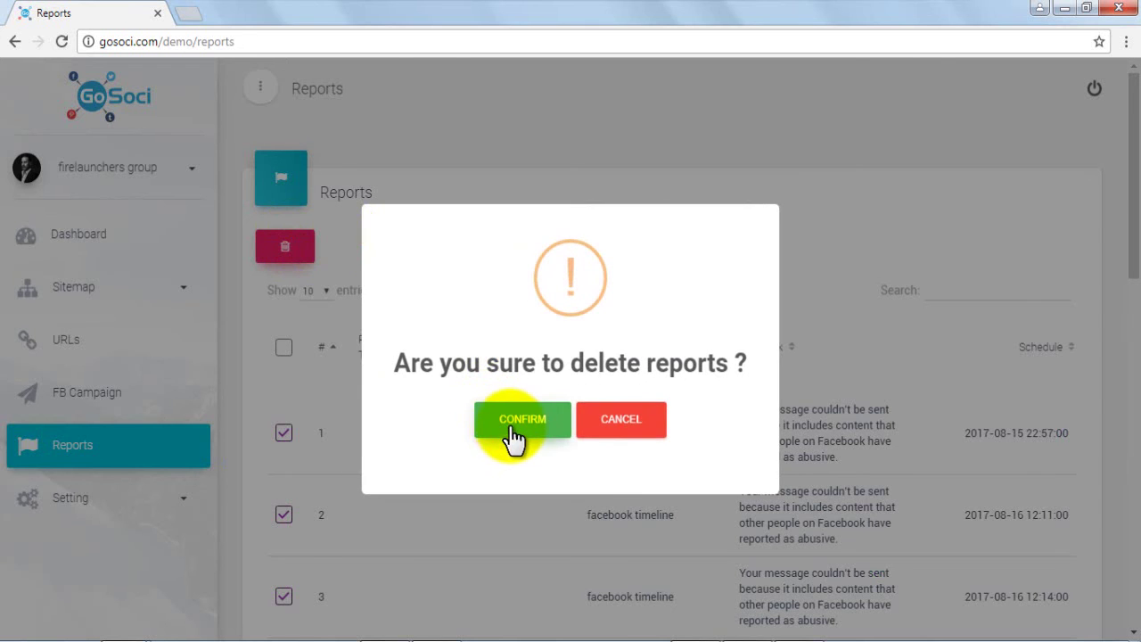
click(514, 425)
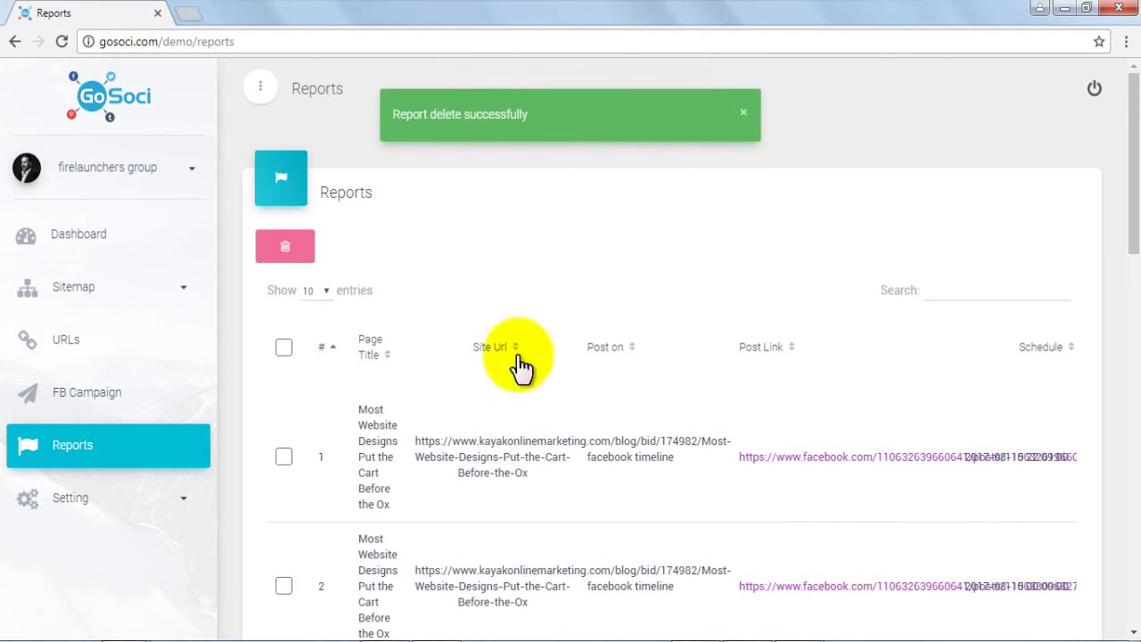
scroll(580, 163, down, 3)
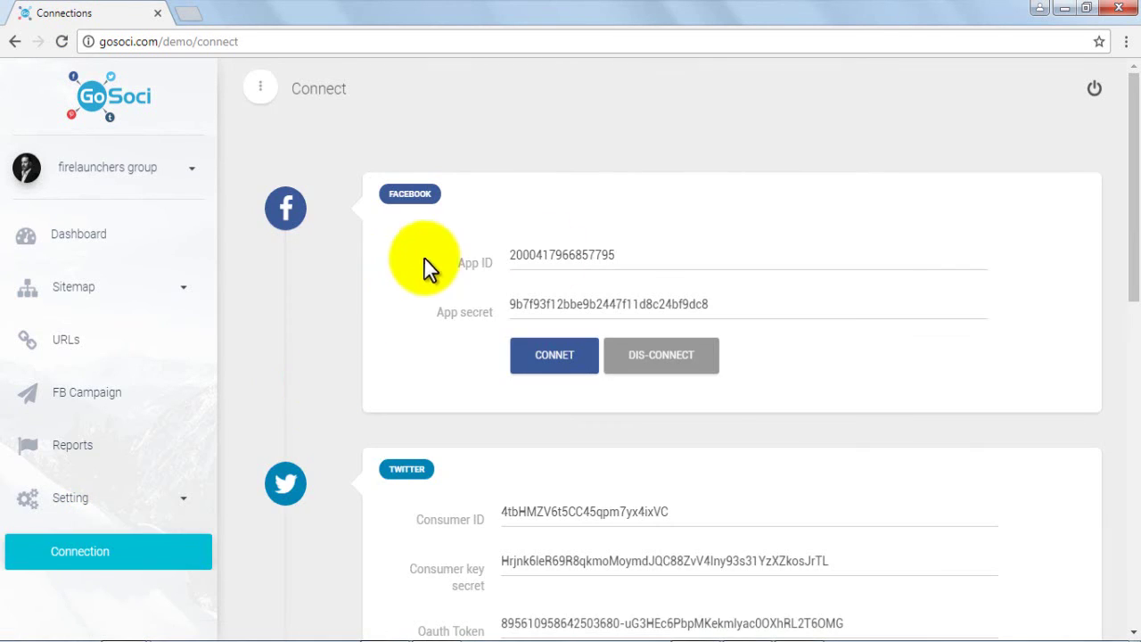
Review the Connection credentials page, then return to the Dashboard statistics.
drag(1137, 149, 1127, 228)
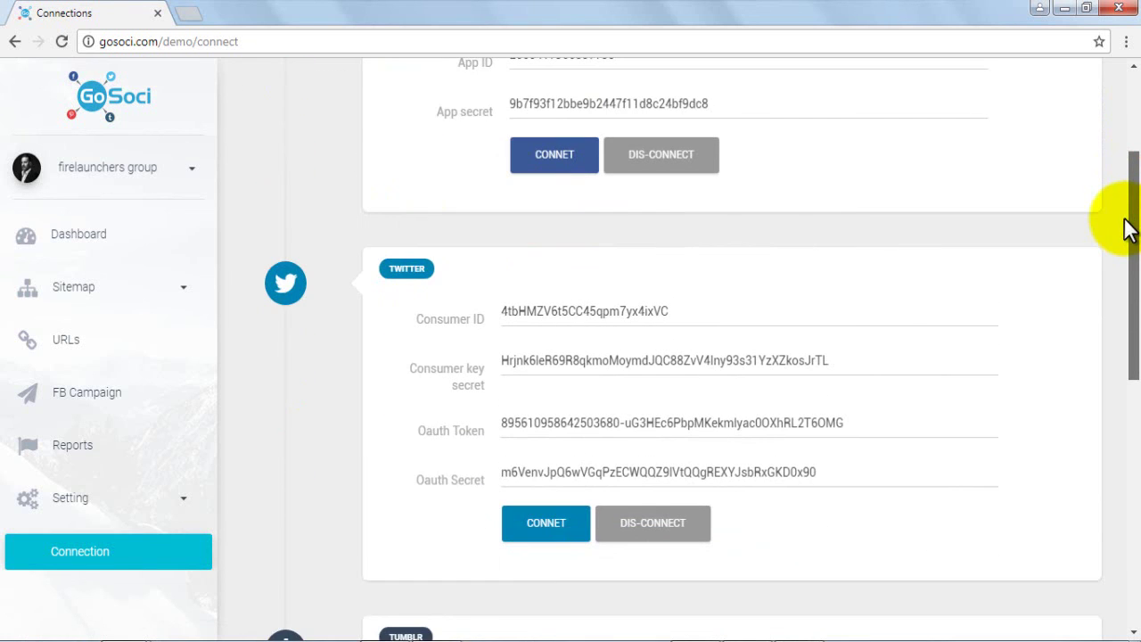
drag(1125, 230, 1137, 176)
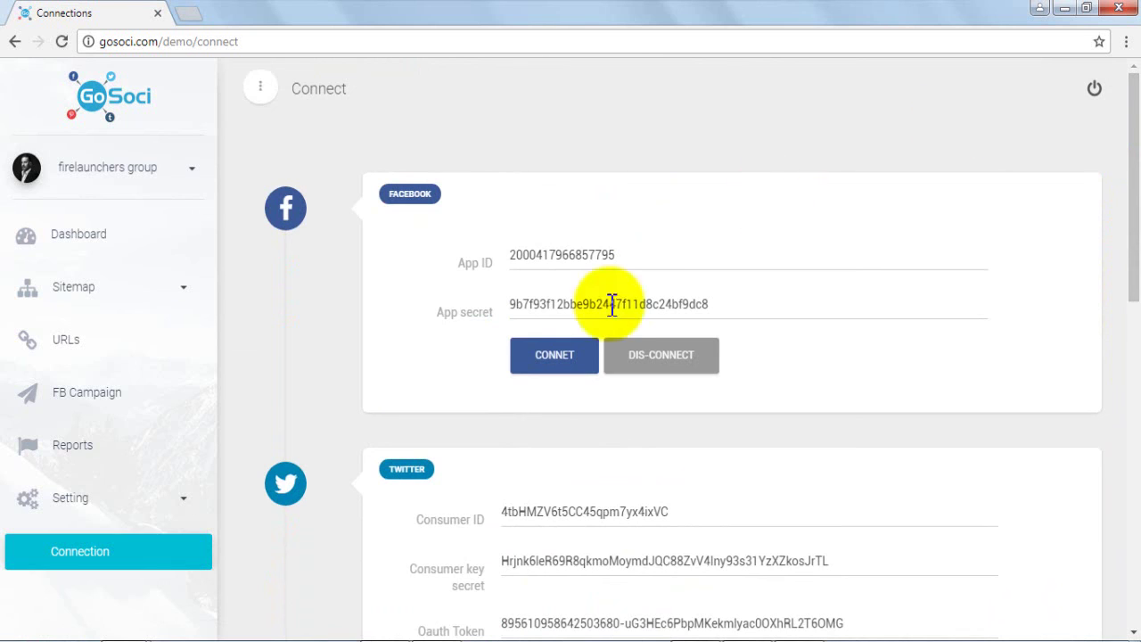
click(95, 228)
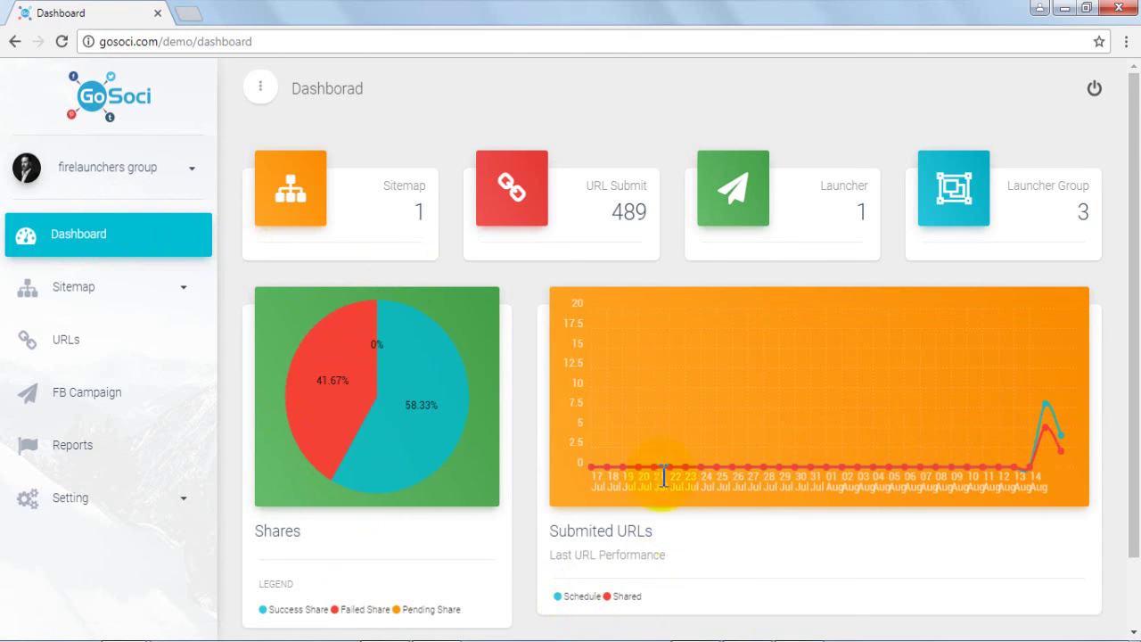
double_click(629, 212)
double_click(420, 212)
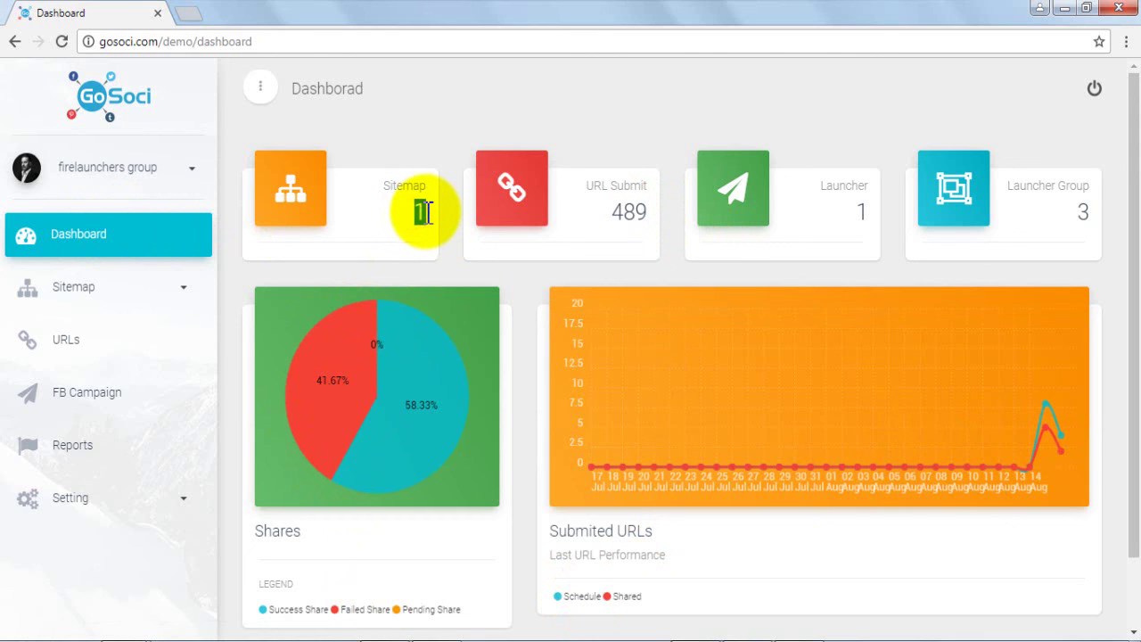
double_click(606, 212)
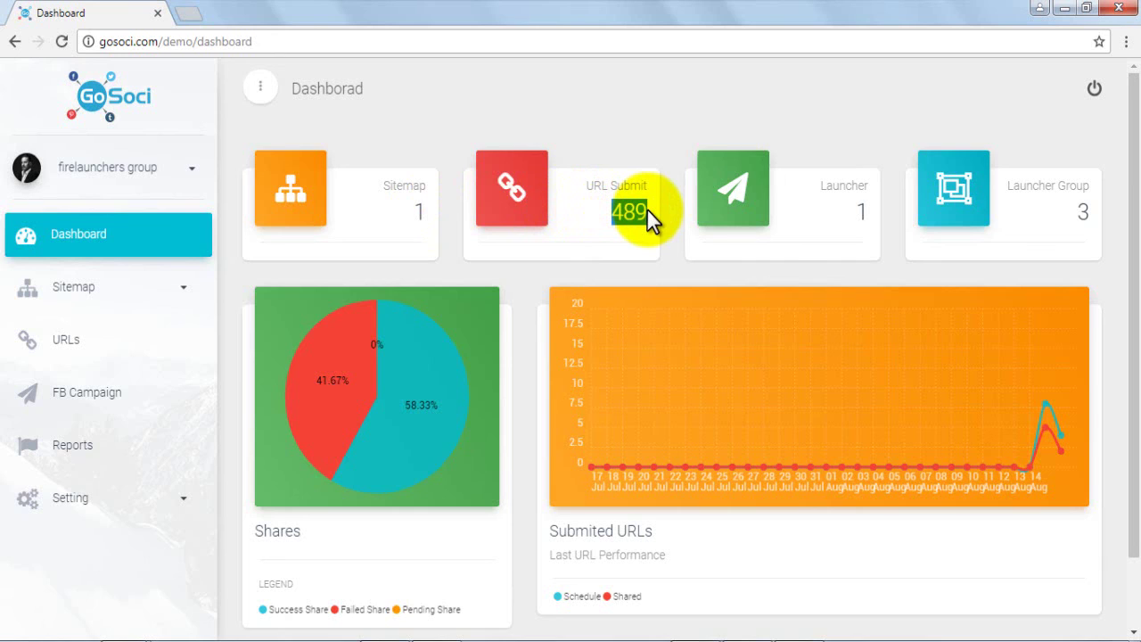
click(849, 217)
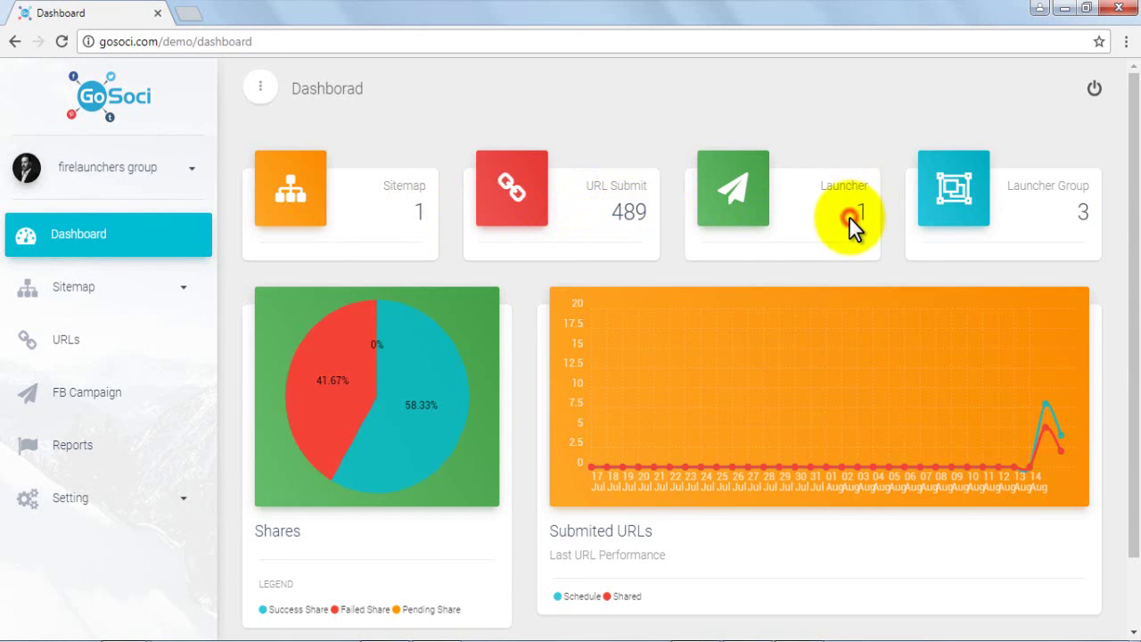
double_click(861, 214)
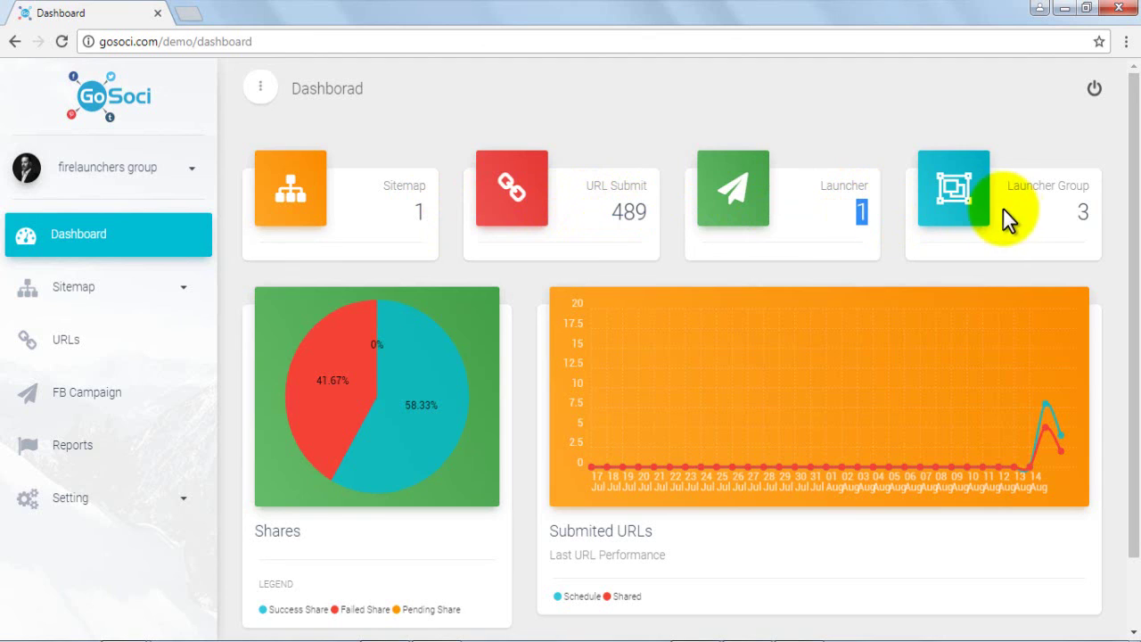
click(1035, 201)
double_click(1082, 211)
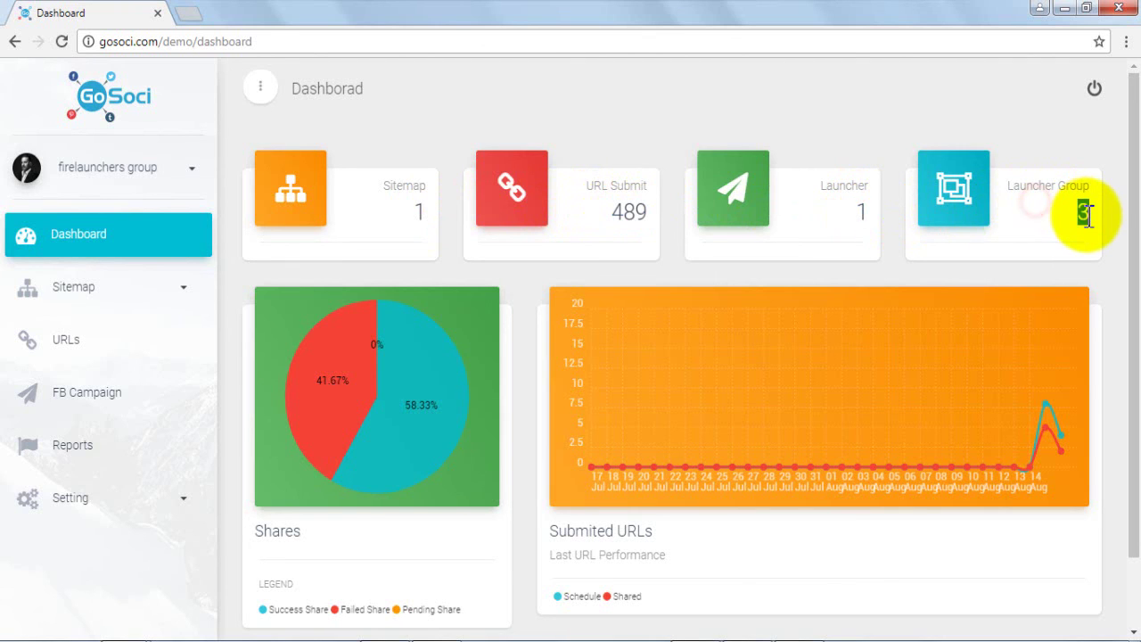
mouse_move(1139, 156)
mouse_down()
mouse_move(1134, 264)
mouse_move(1134, 86)
mouse_move(1138, 156)
mouse_up()
click(1080, 127)
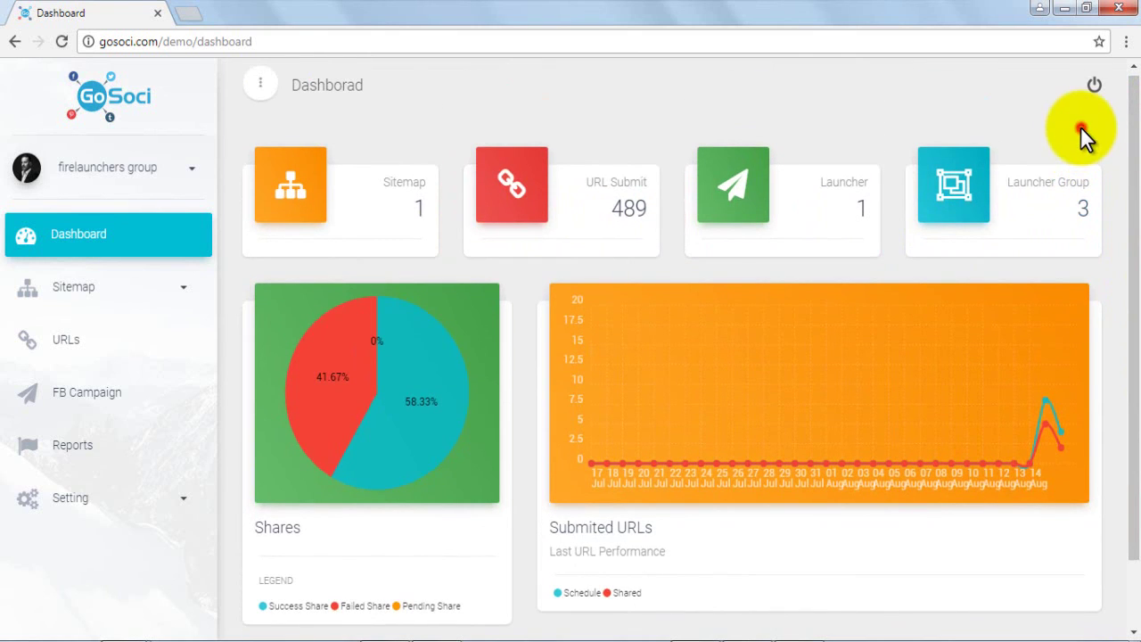